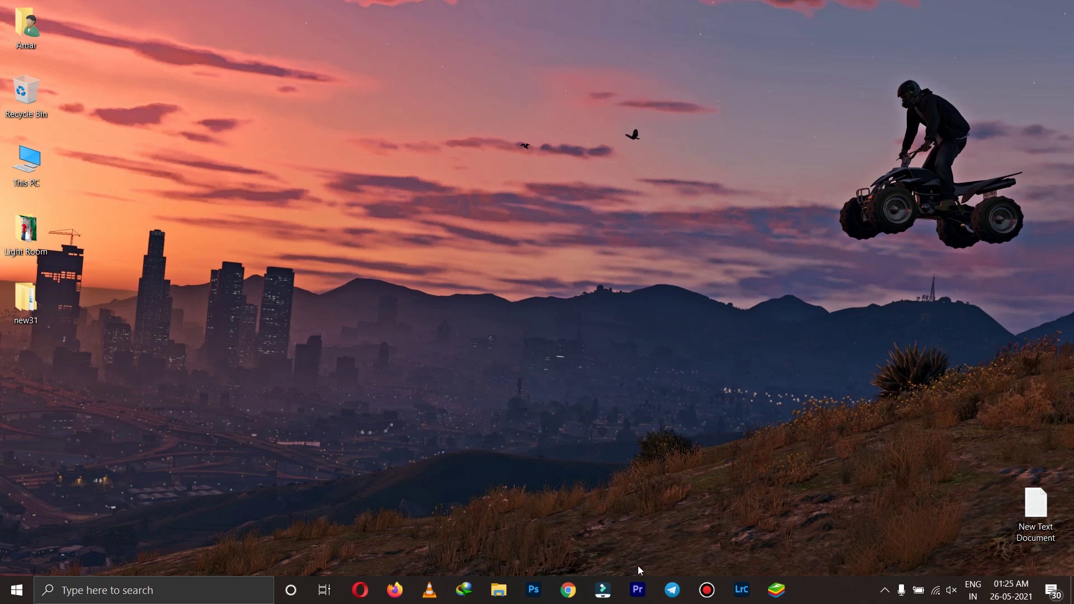
Step: Launch Wondershare Filmora and create a new project with the 9:16 (Portrait) aspect ratio
left_click(602, 593)
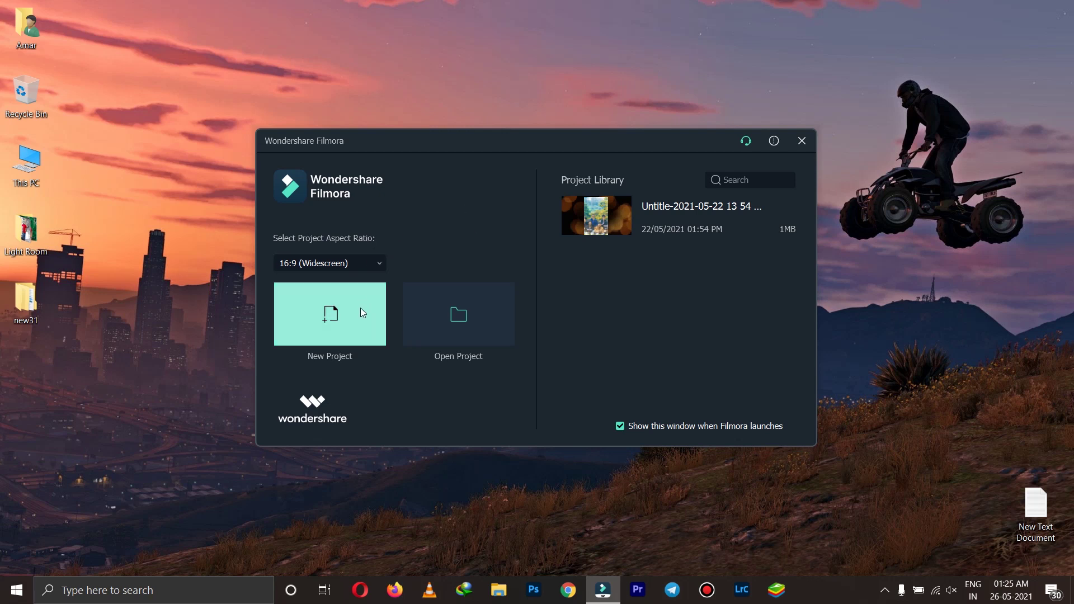
left_click(344, 313)
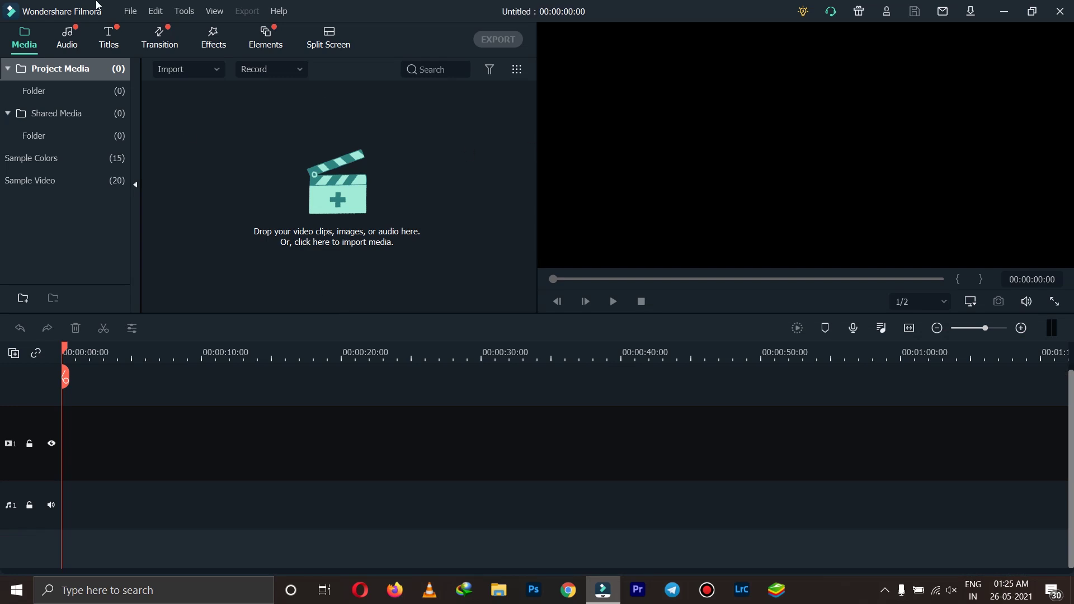
left_click(128, 12)
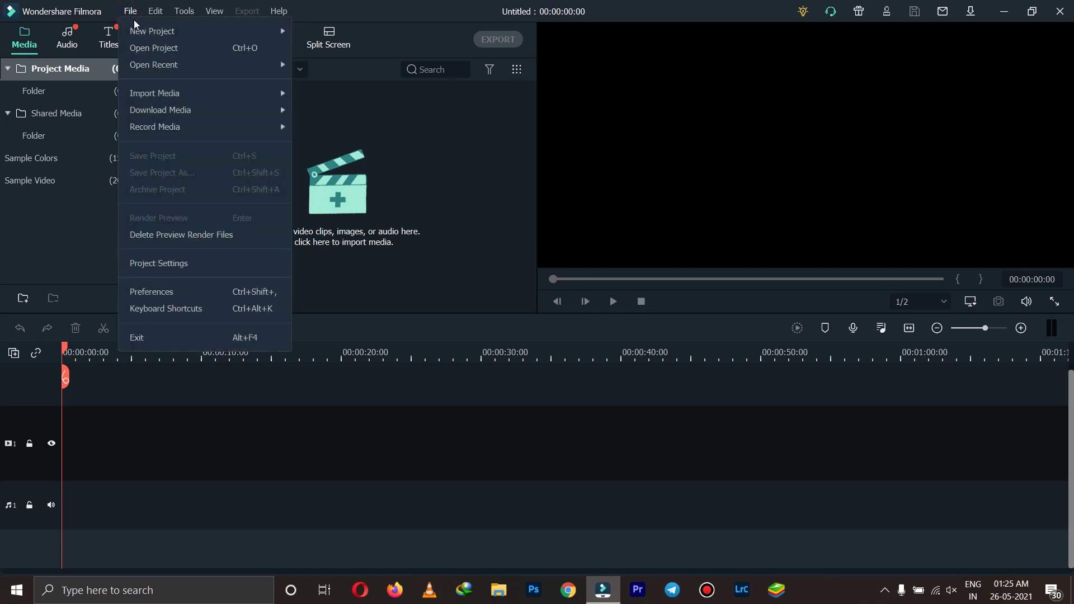
mouse_move(162, 41)
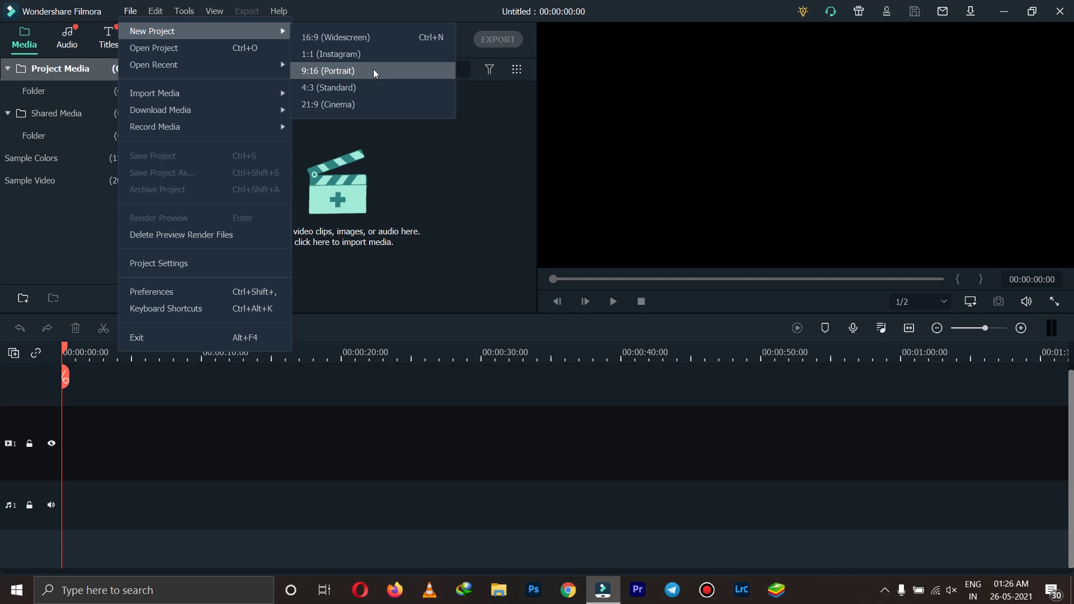
left_click(374, 72)
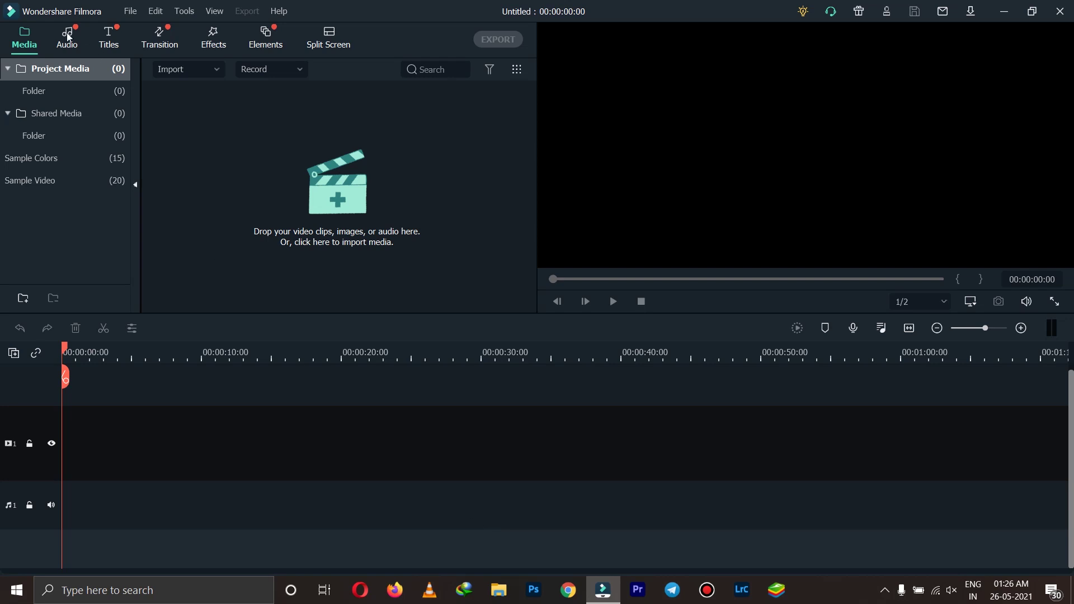
Step: Add the first Top Tucker Song video from the Downloads > Video folder to the start of the video track
left_click(129, 11)
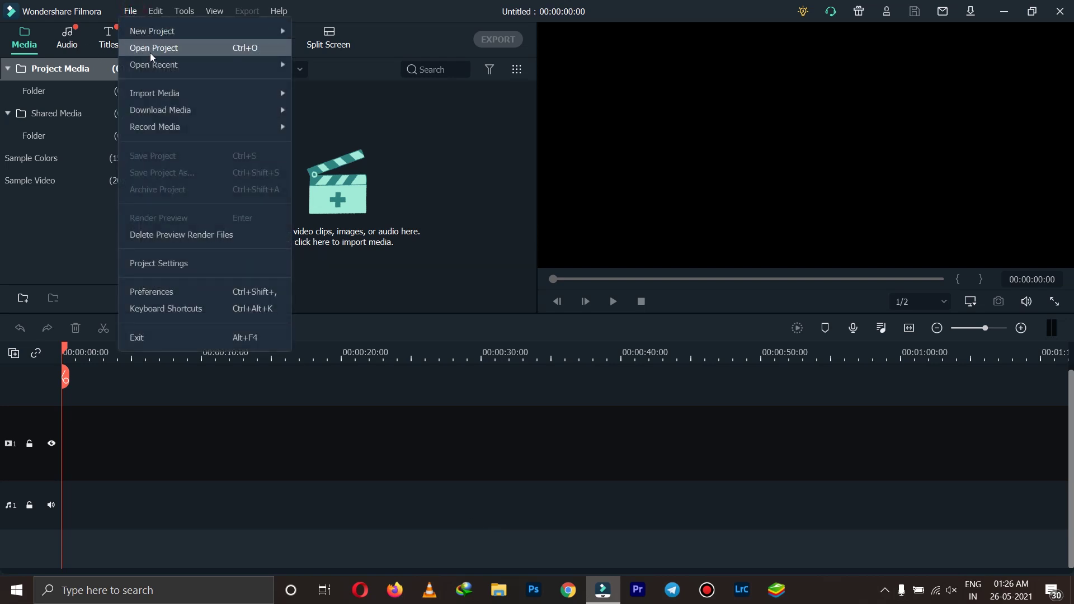
mouse_move(263, 96)
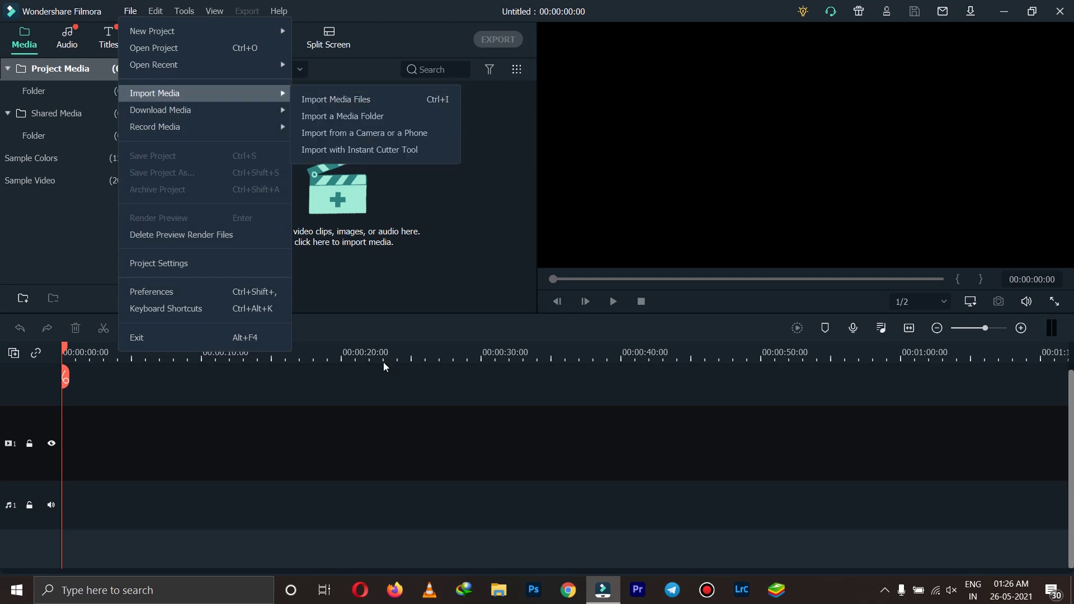
left_click(510, 587)
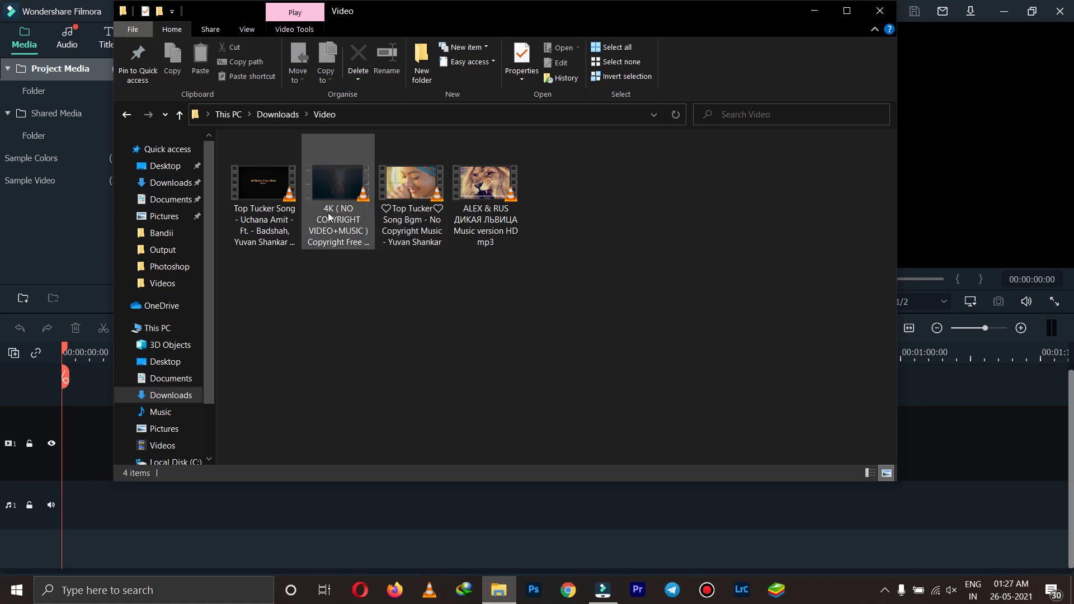
left_click(276, 198)
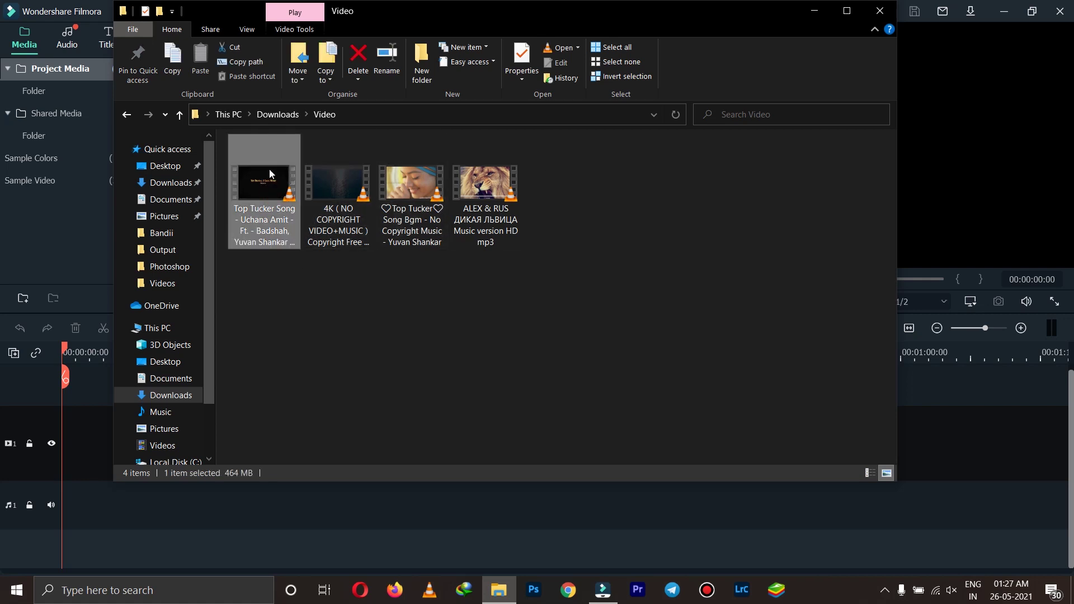
left_click_drag(270, 169, 91, 488)
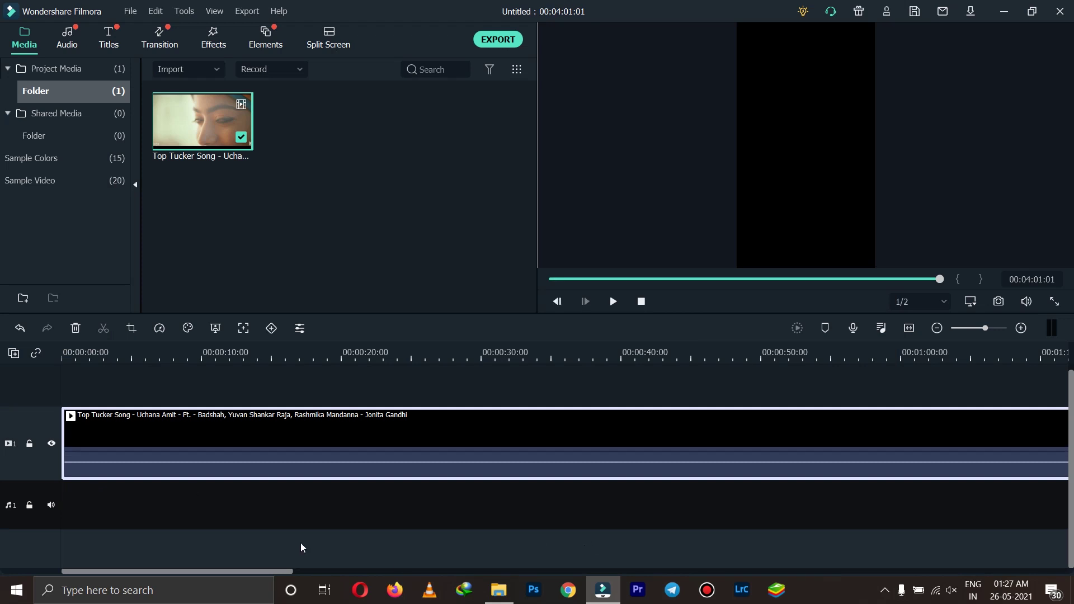
Step: Zoom the timeline so the whole clip fits and place the playhead at 00:00:57:10
key("shift+z")
key("Home")
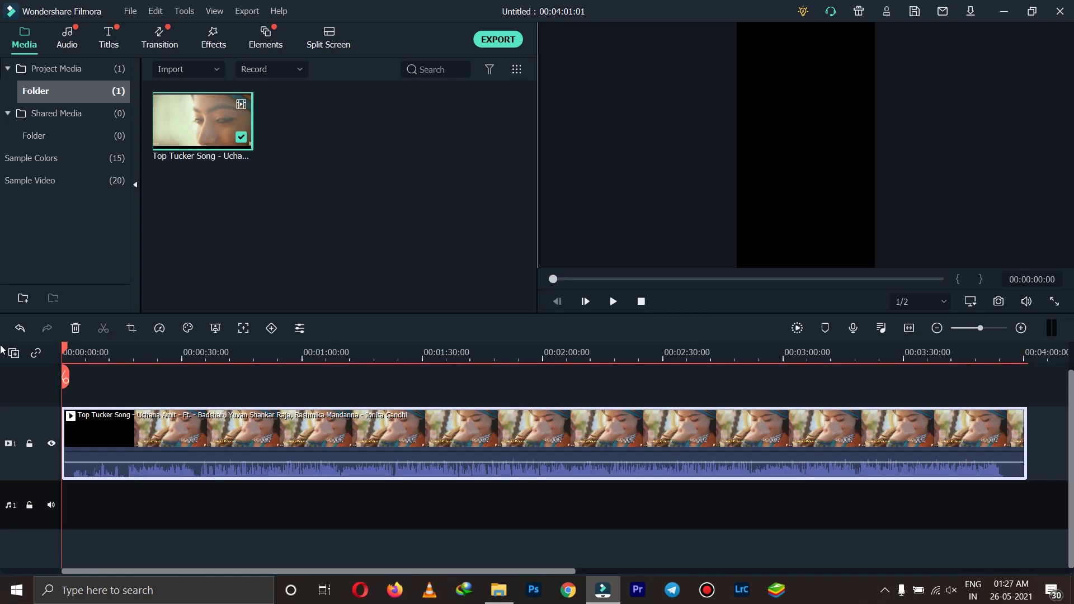
left_click(982, 329)
left_click_drag(983, 329, 979, 329)
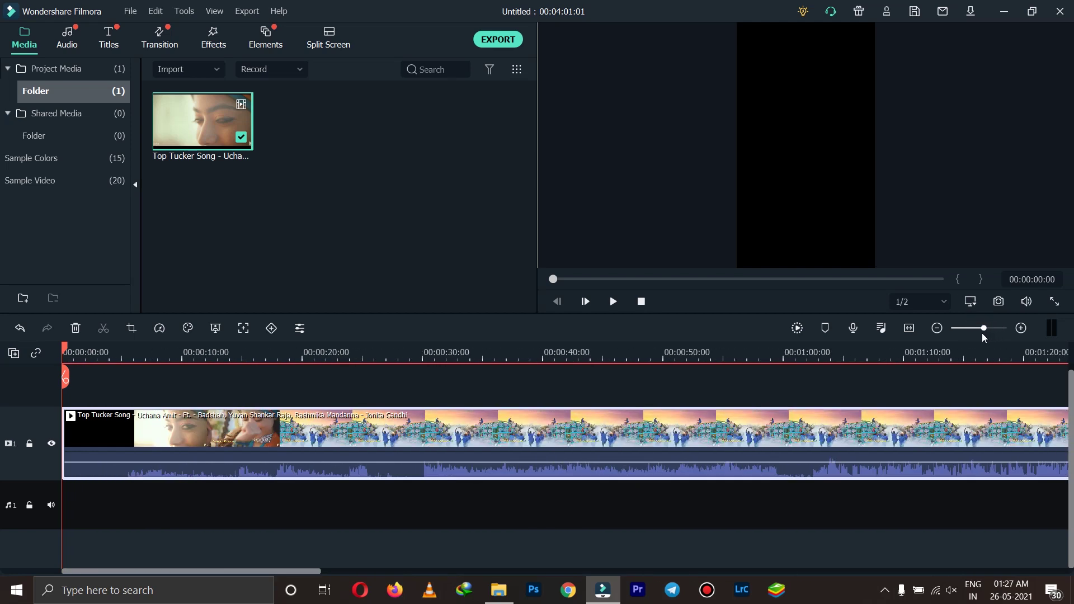
scroll(978, 334, "down", 3)
scroll(977, 335, "up", 3)
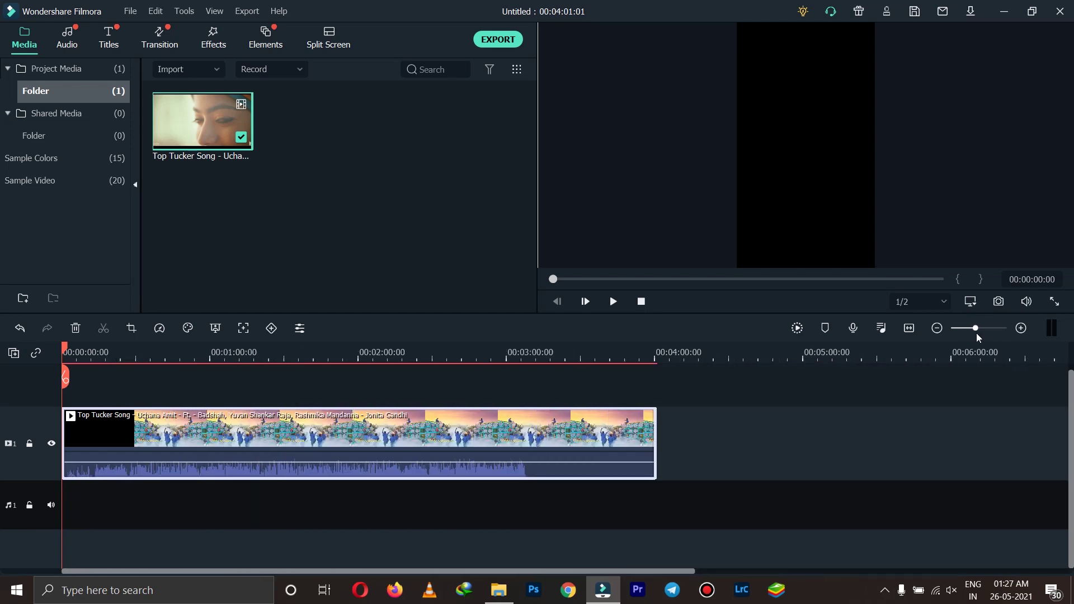
left_click(233, 358)
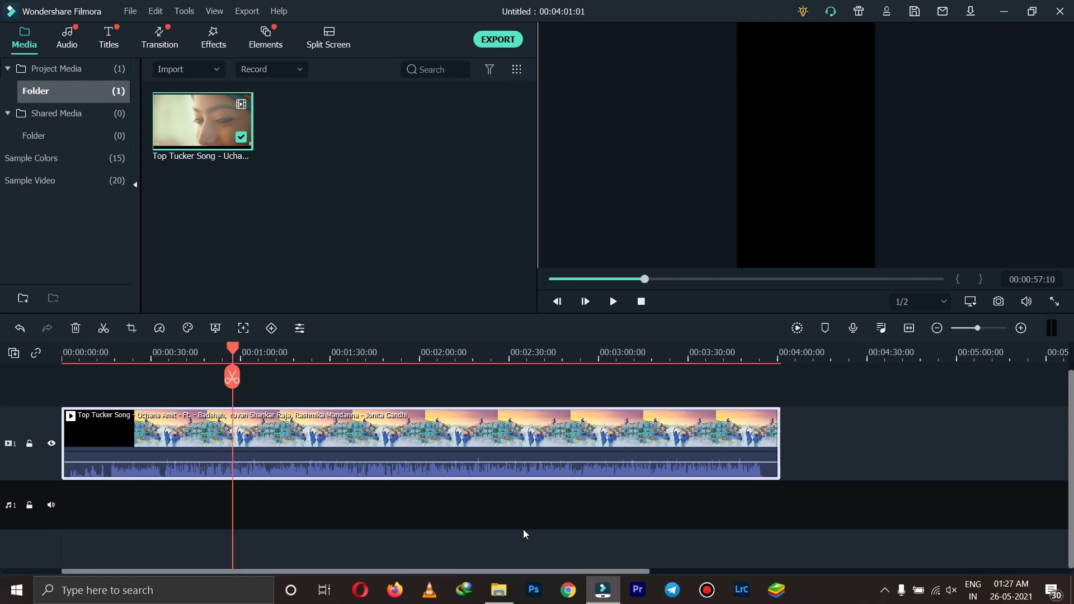
Step: Play the source Top Tucker Song video full screen in VLC and advance it frame by frame through the throne scene
left_click(500, 590)
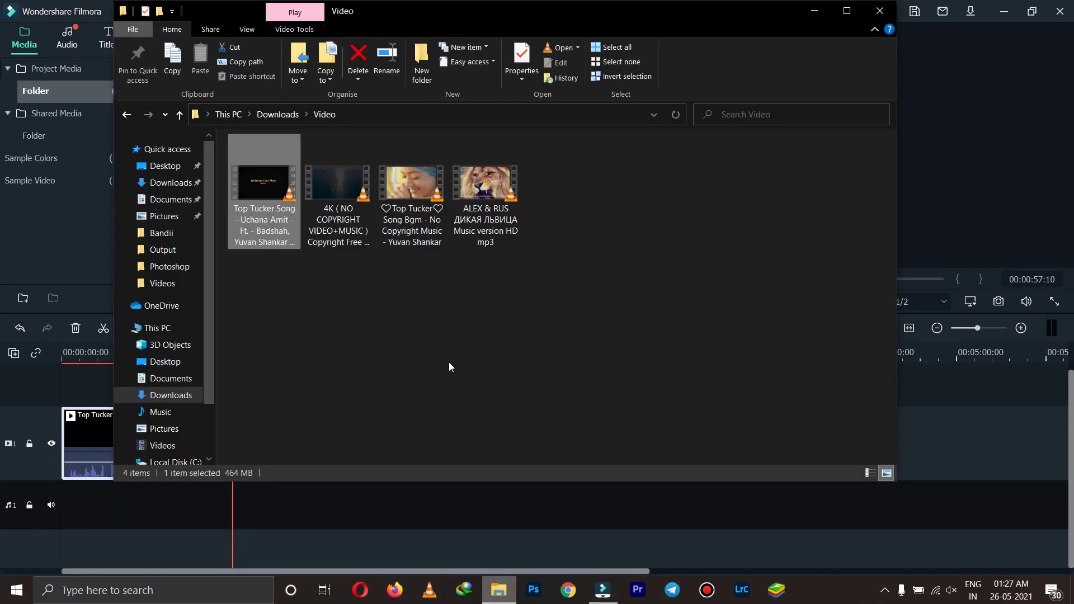
right_click(281, 192)
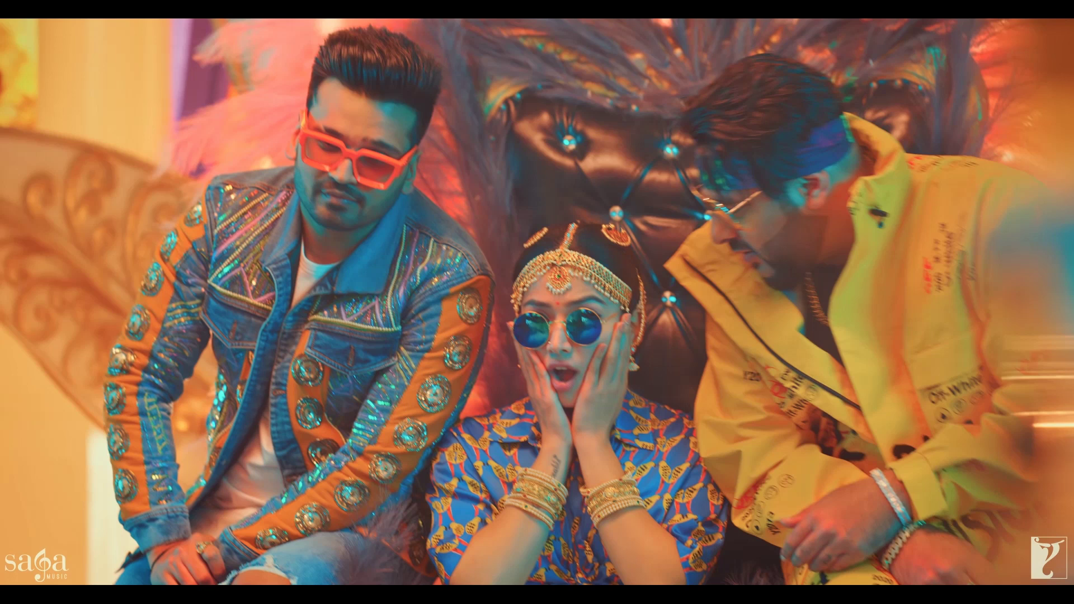
key("e")
key("e")
key("e")
key("e")
key("e")
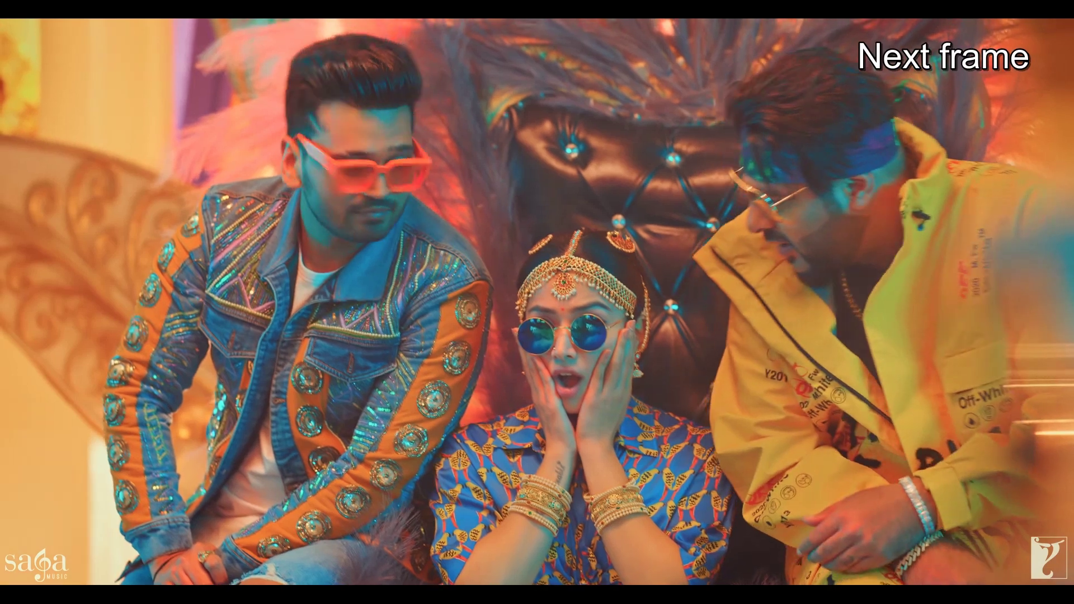
key("e")
key("e")
key("e")
key("e")
key("e")
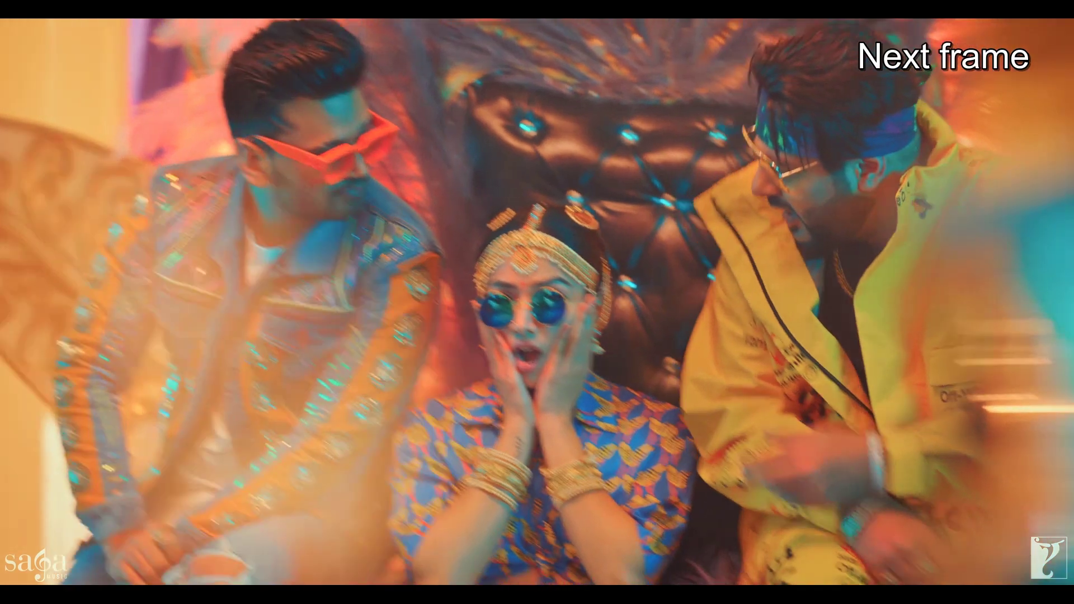
key("e")
key("e")
key("e")
key("e")
key("e")
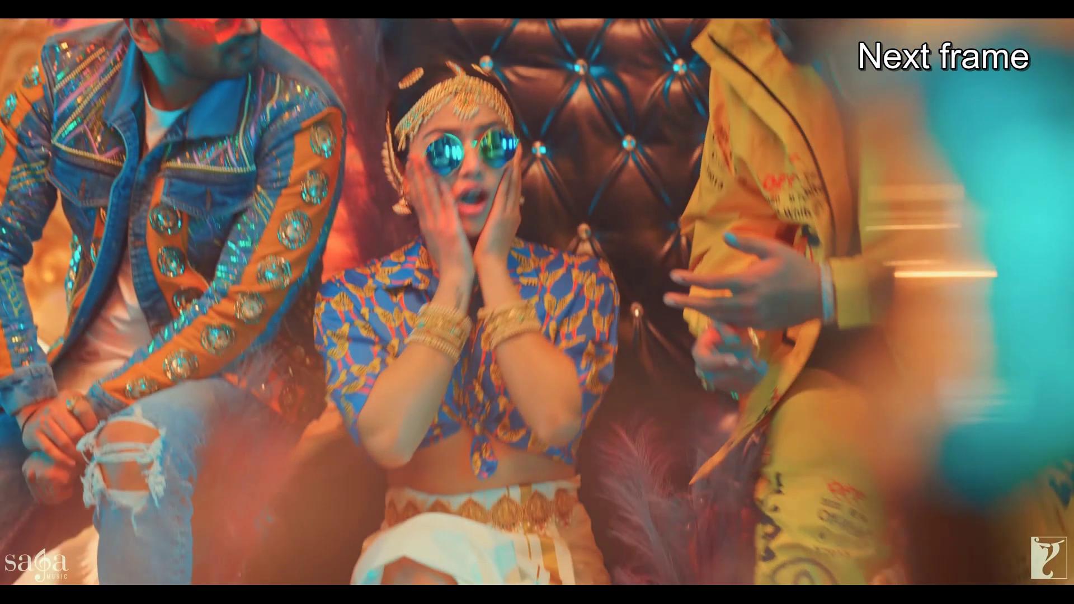
Step: Jump the video back to about 01:50, then close the player and the file window to return to Filmora
mouse_move(520, 580)
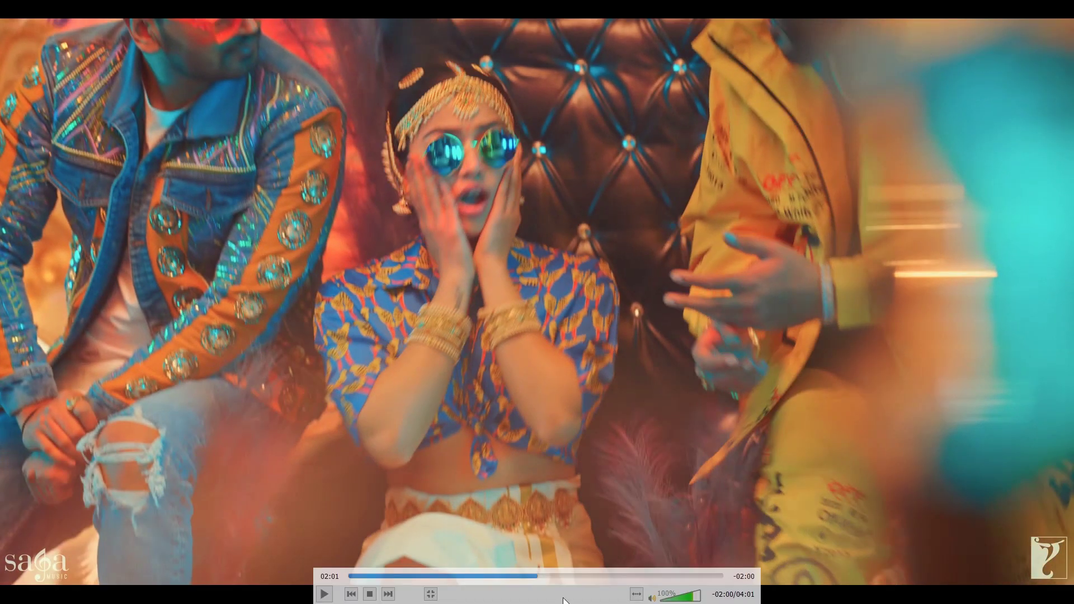
left_click(520, 577)
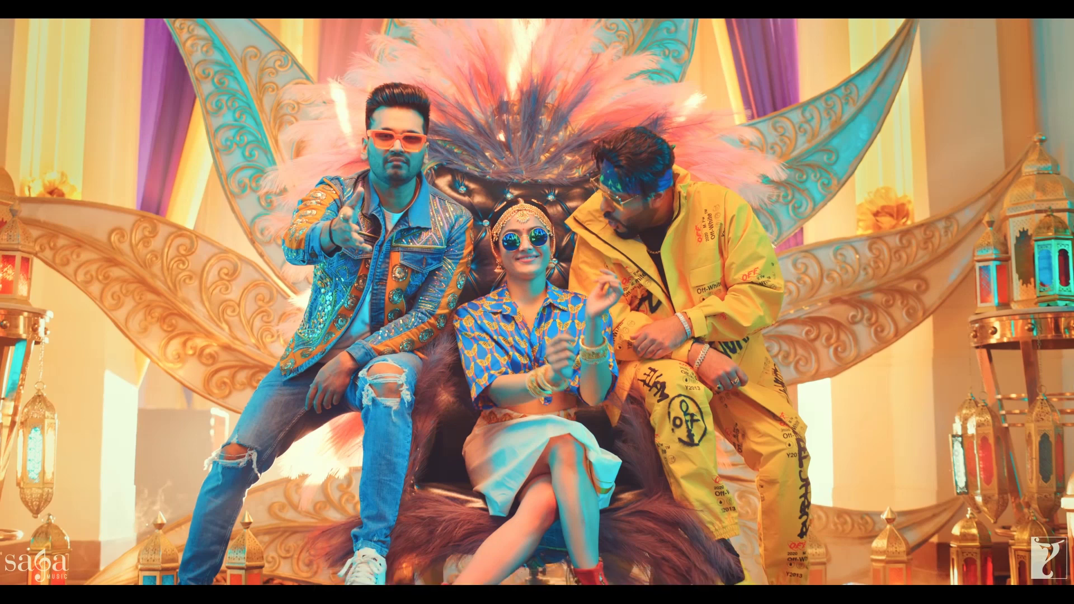
mouse_move(1072, 151)
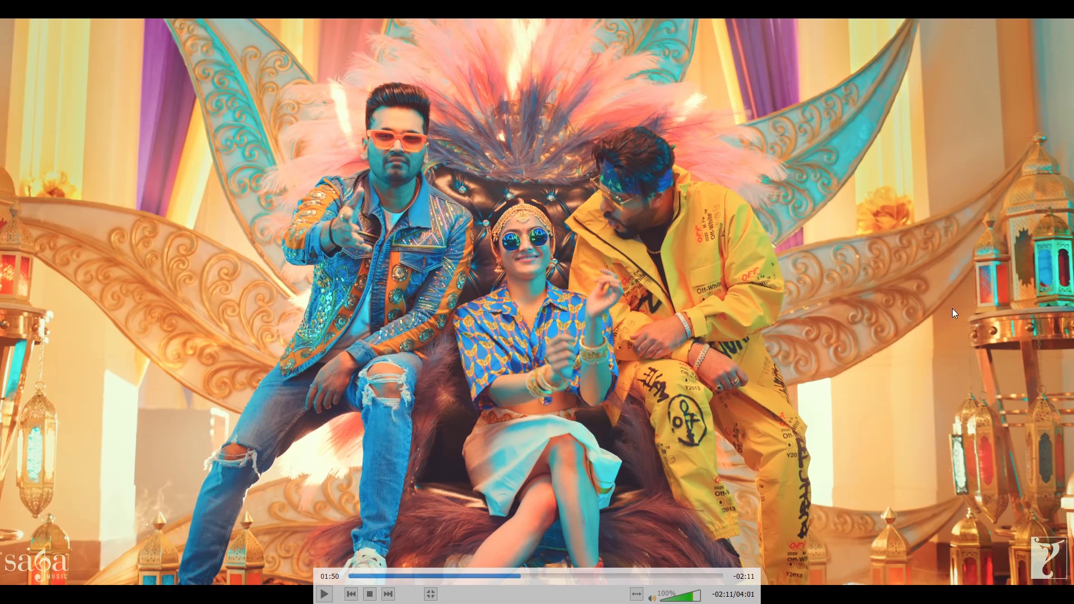
key("Escape")
left_click(1059, 26)
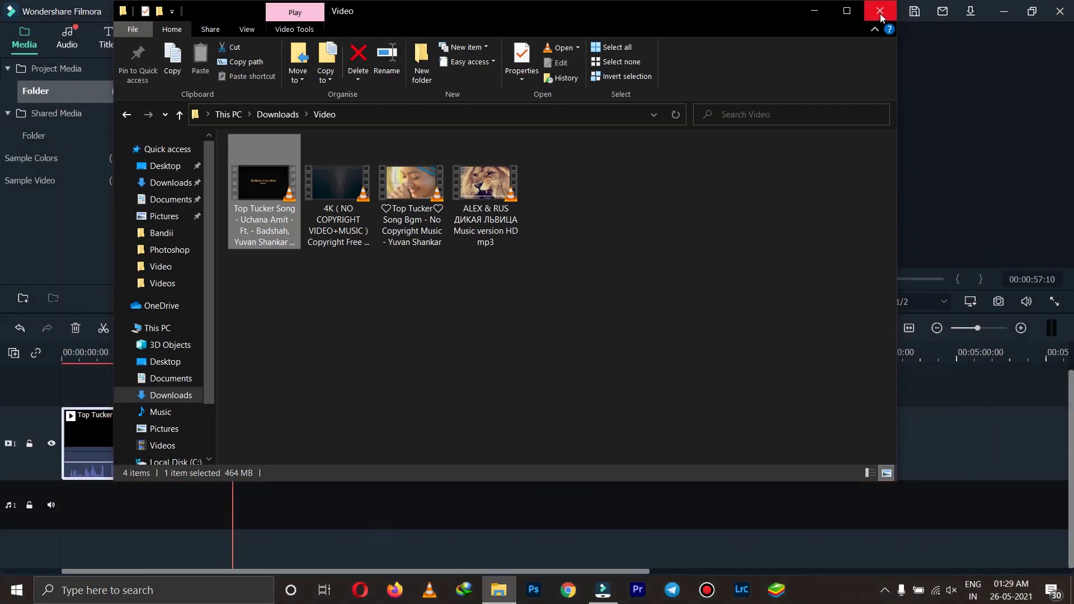
left_click(880, 14)
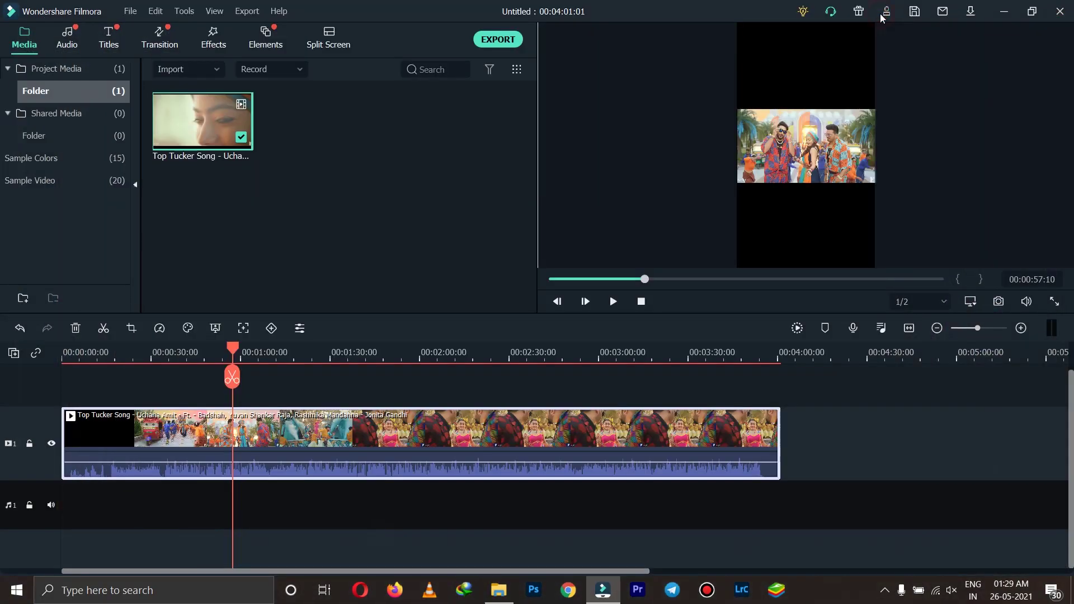
Step: Crop the timeline clip to a 9:16 ratio and shift the crop frame onto the dancing woman in the teal outfit
left_click_drag(233, 351, 177, 350)
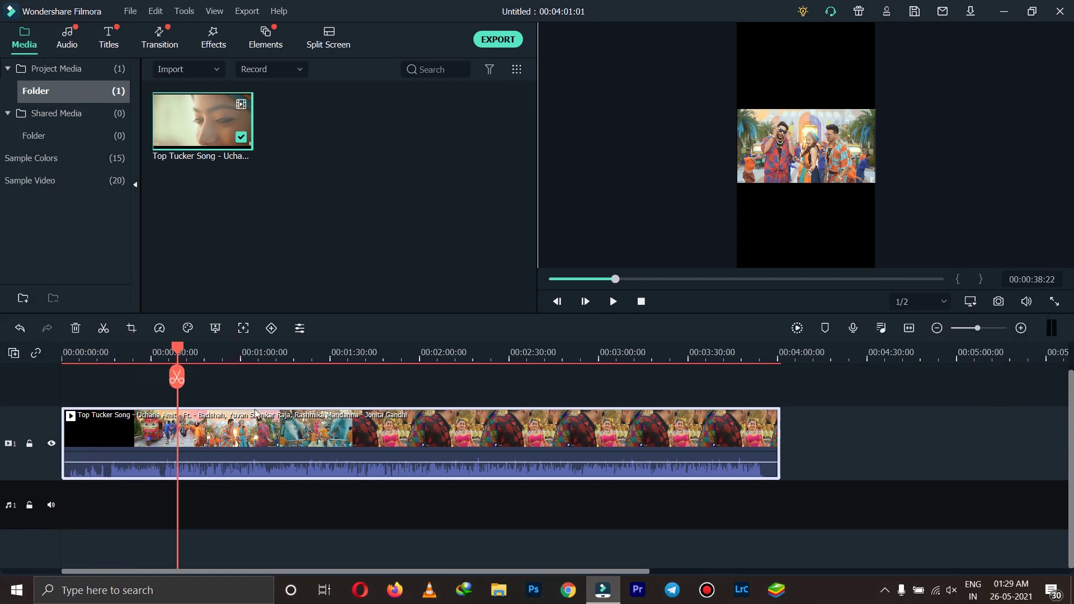
left_click(132, 328)
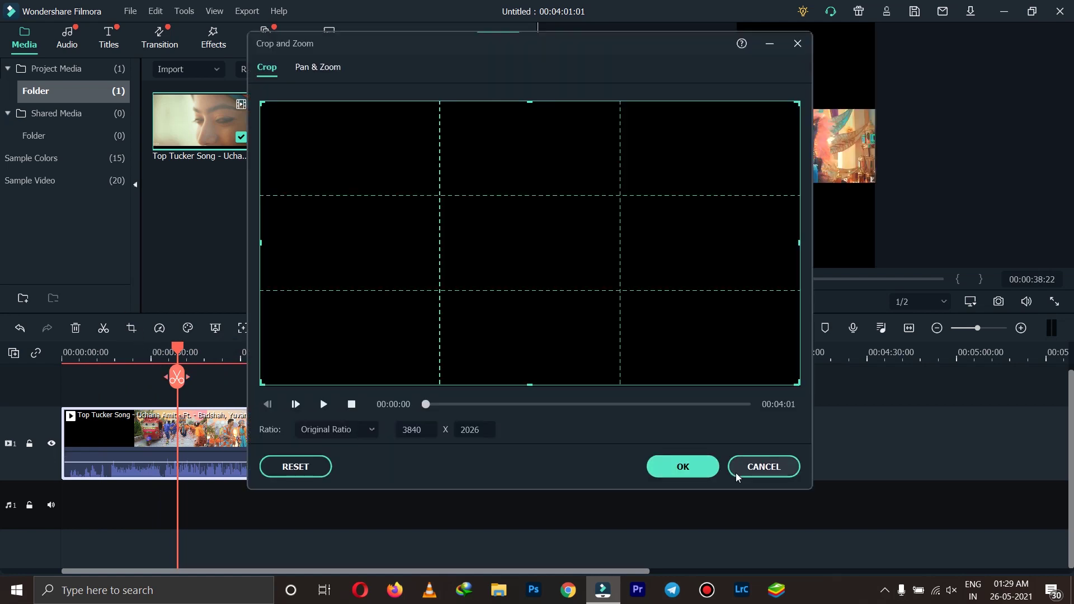
left_click(749, 469)
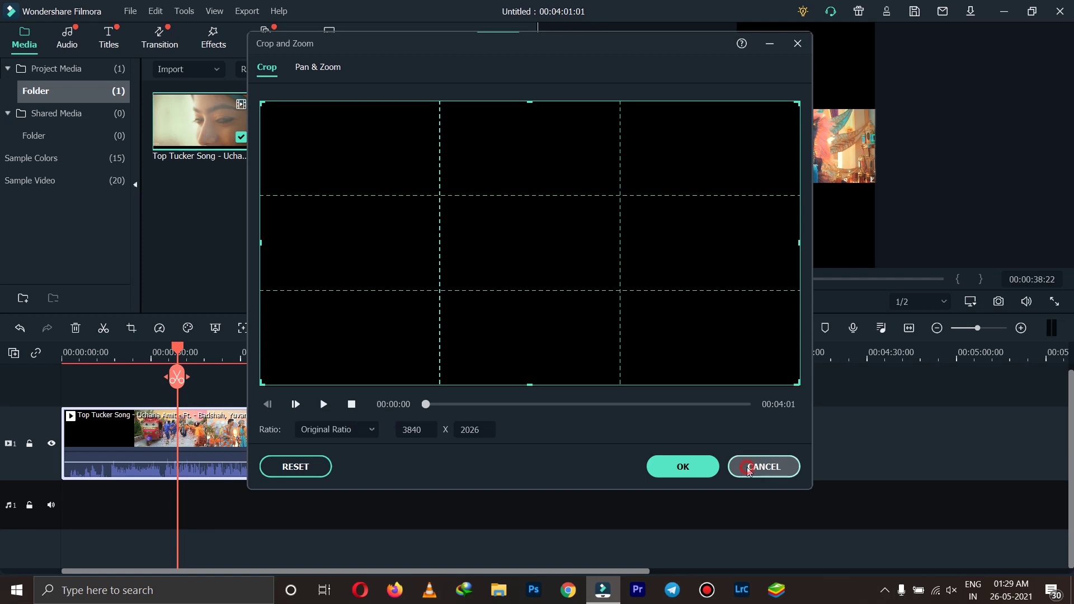
left_click(132, 330)
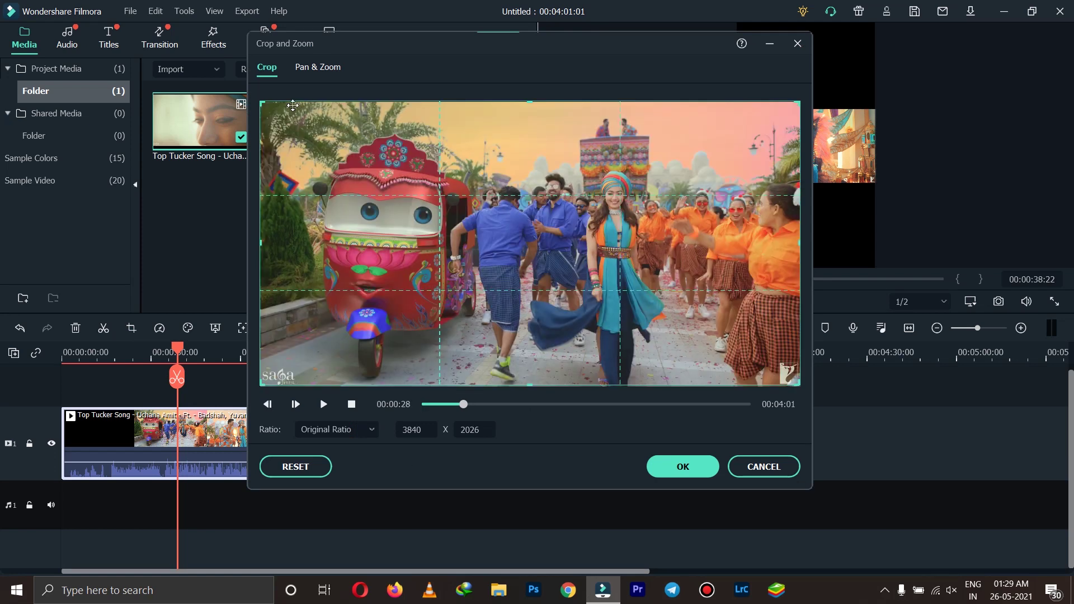
left_click(354, 429)
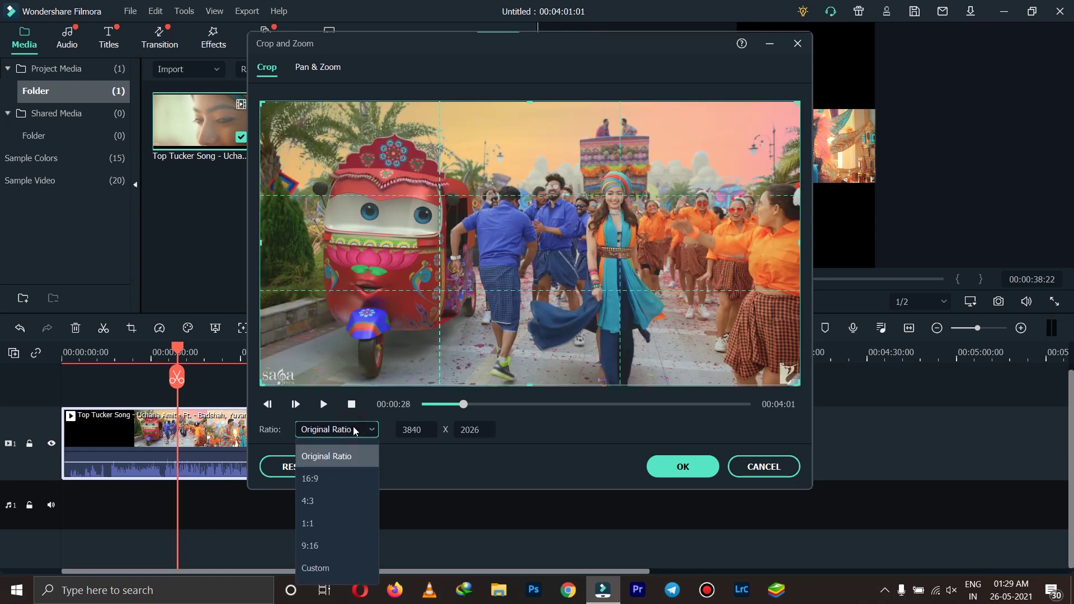
left_click(340, 544)
left_click_drag(548, 233, 589, 222)
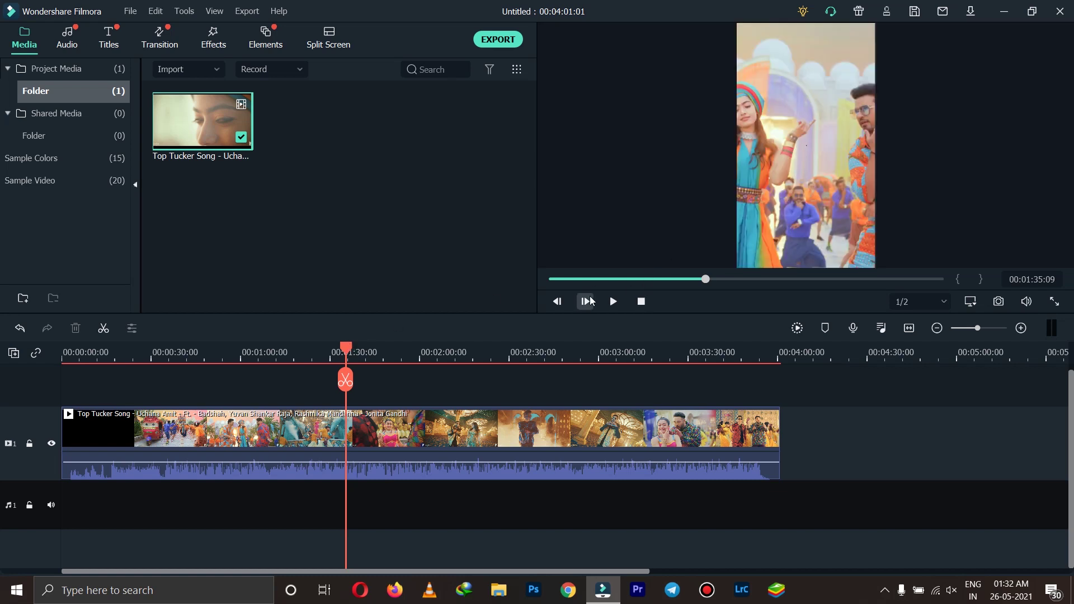
Step: Scrub through the timeline video to examine the portrait framing of its shots, ending at 00:02:22:06
left_click_drag(347, 350, 341, 351)
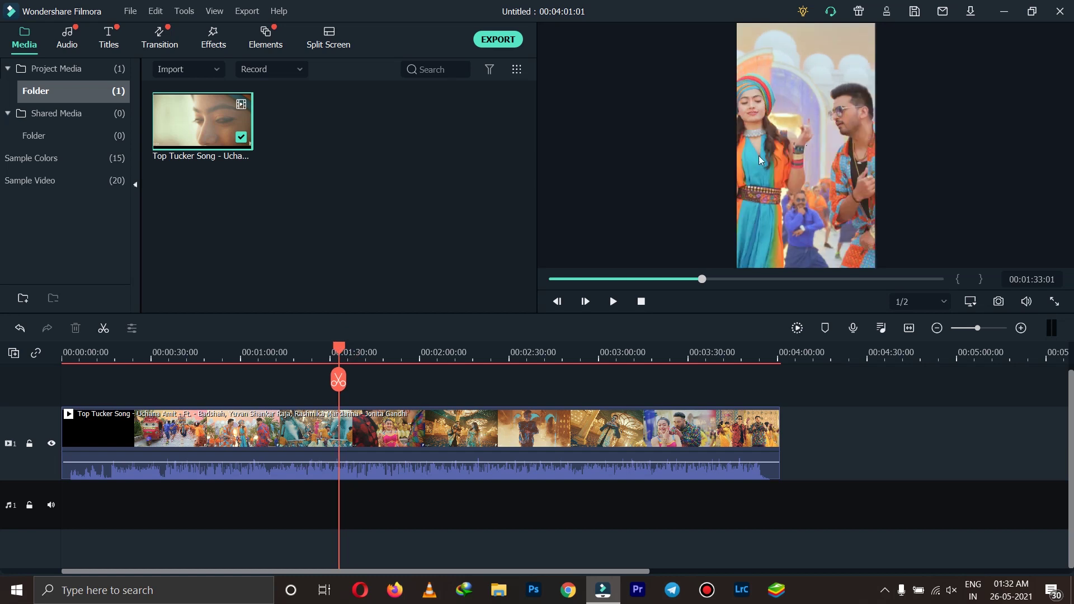
left_click_drag(339, 350, 327, 351)
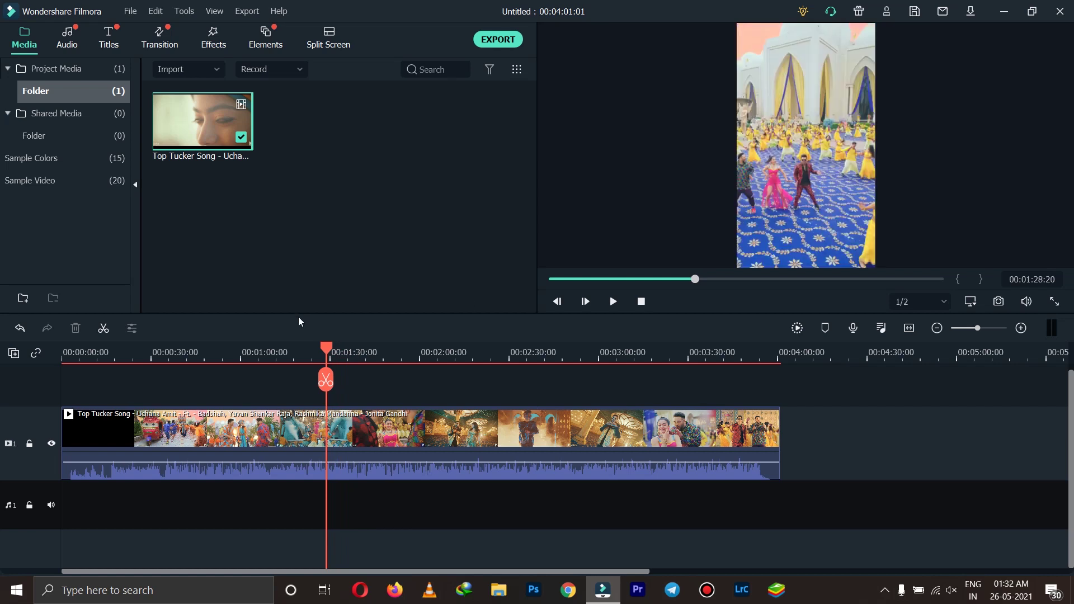
left_click(297, 349)
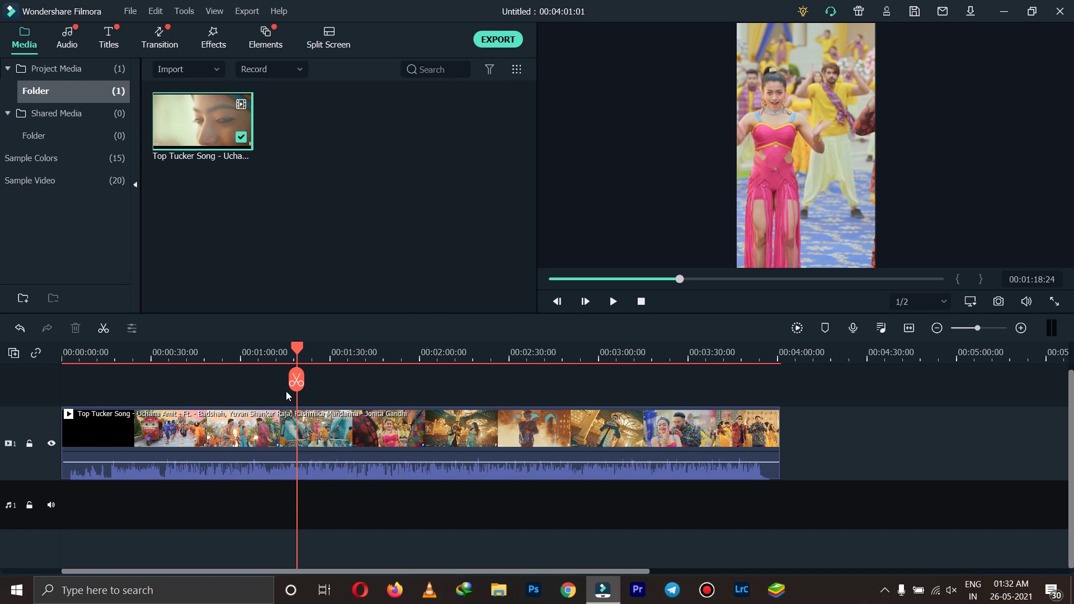
left_click_drag(298, 350, 287, 348)
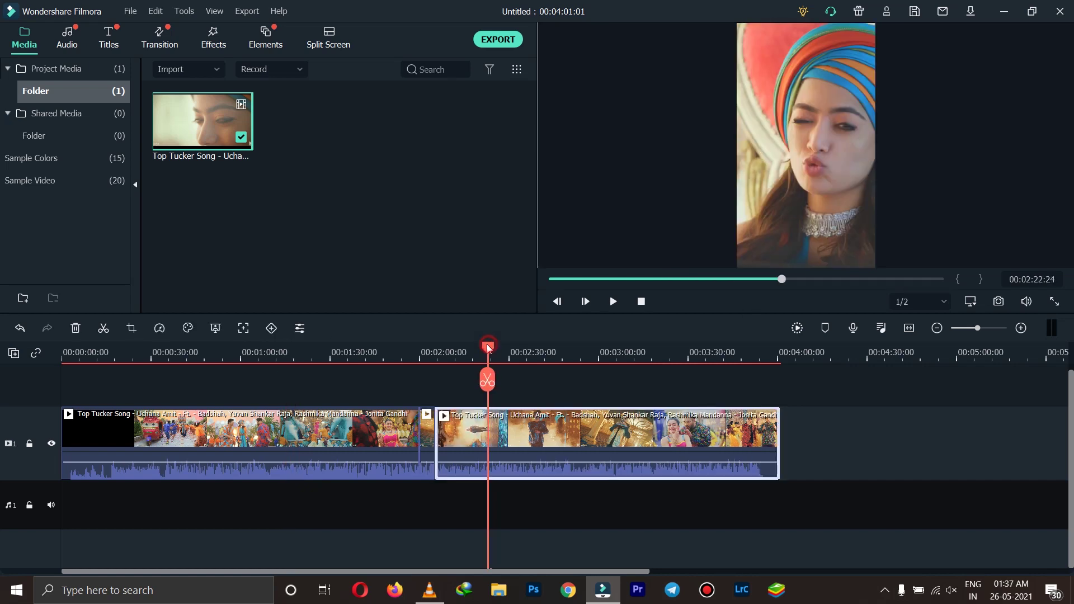
left_click_drag(485, 348, 486, 348)
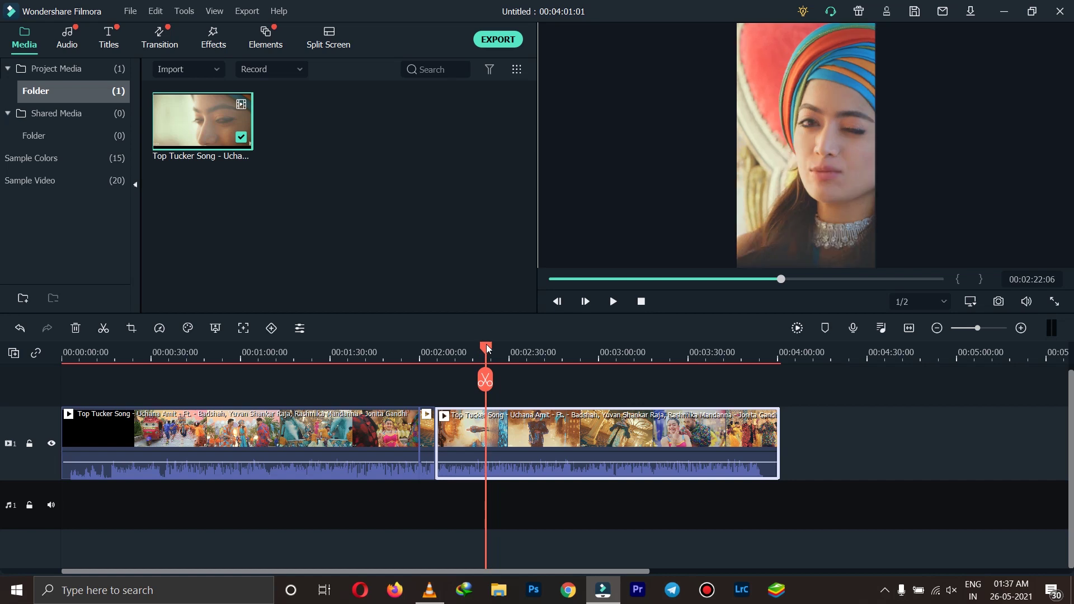
Step: Position the playhead at the shot change at 00:02:22:00 and split the timeline clip there
left_click_drag(487, 347, 485, 348)
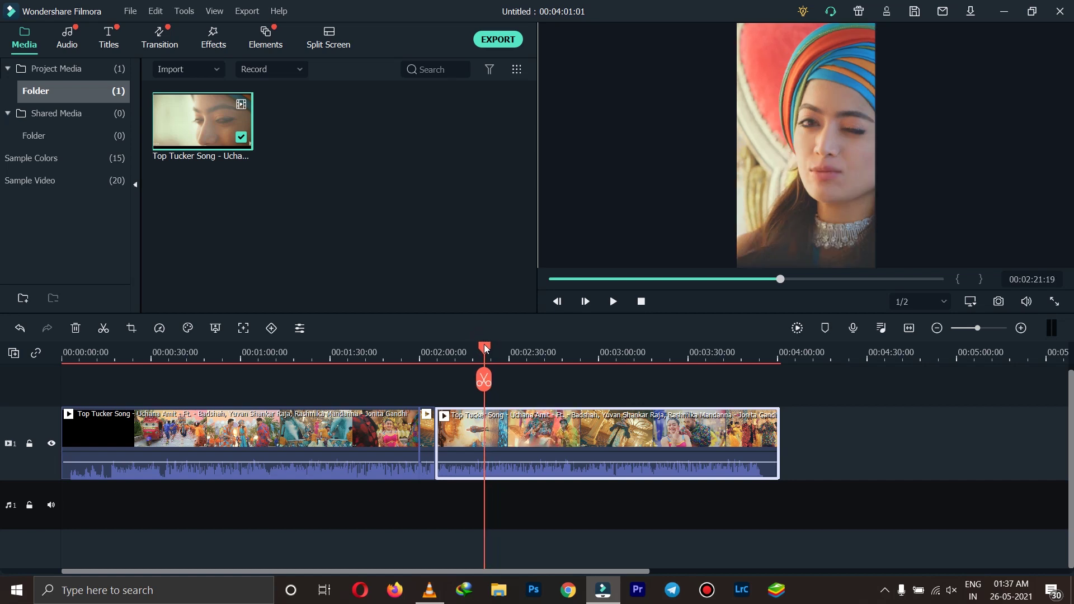
left_click_drag(485, 348, 486, 348)
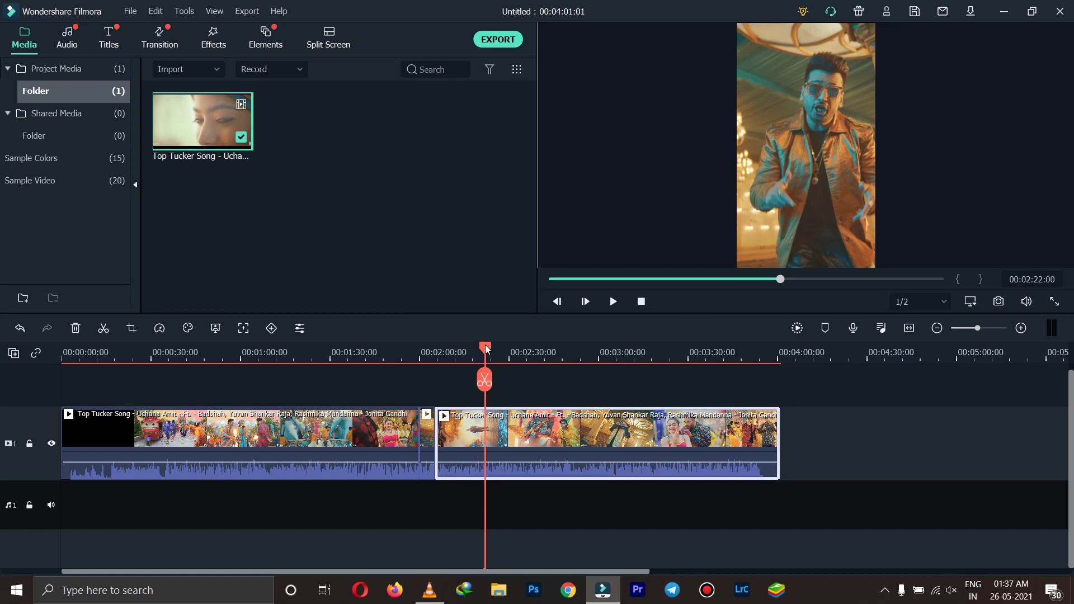
left_click(485, 383)
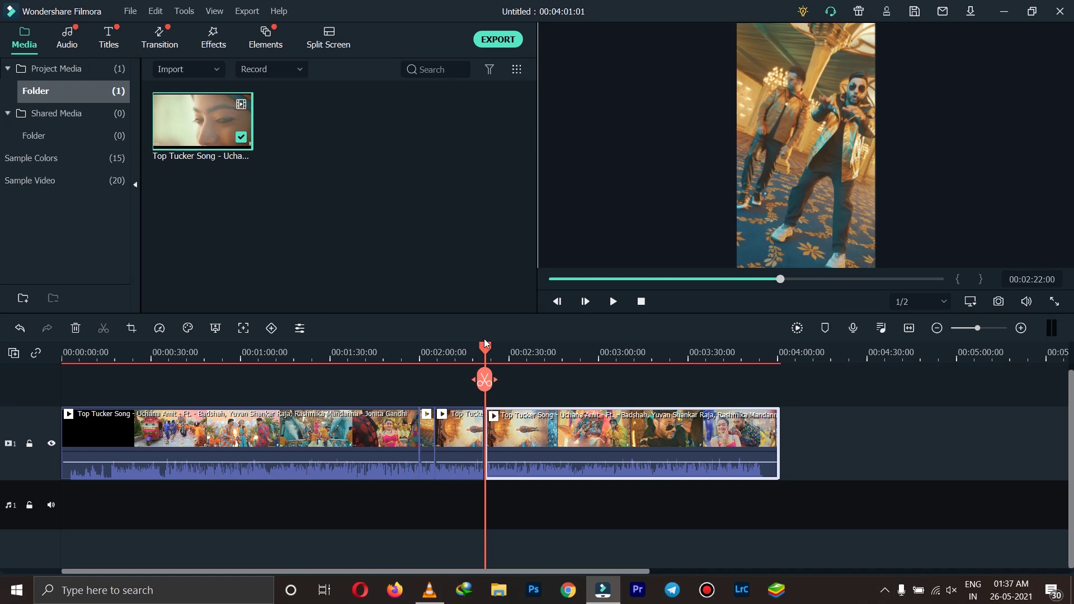
Step: Scrub forward from the new cut through the turban close-up to examine its framing around 00:02:25:19
left_click_drag(485, 343, 496, 351)
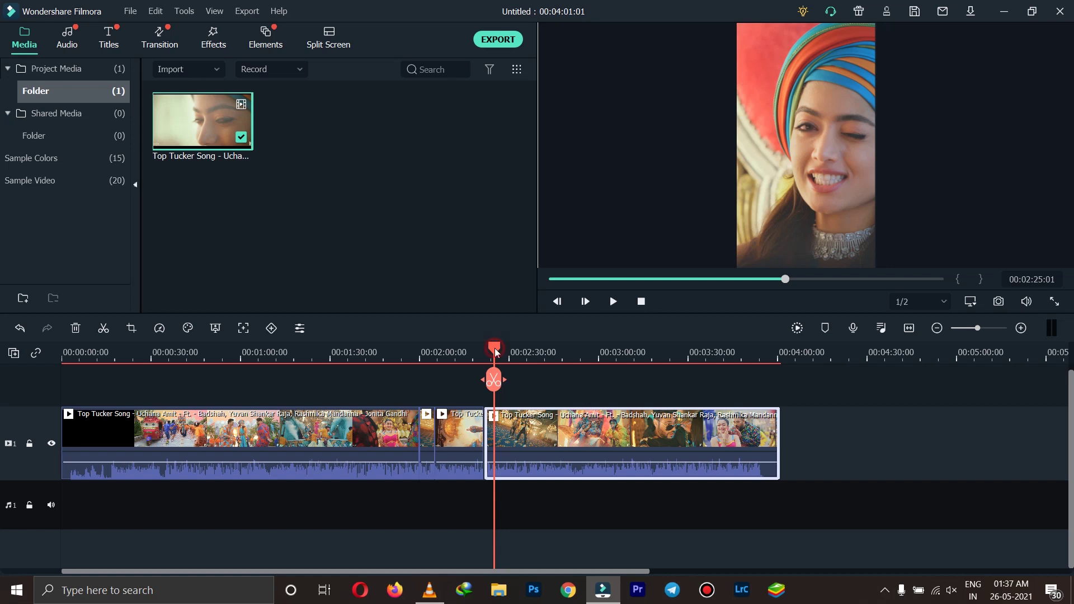
left_click_drag(495, 349, 496, 348)
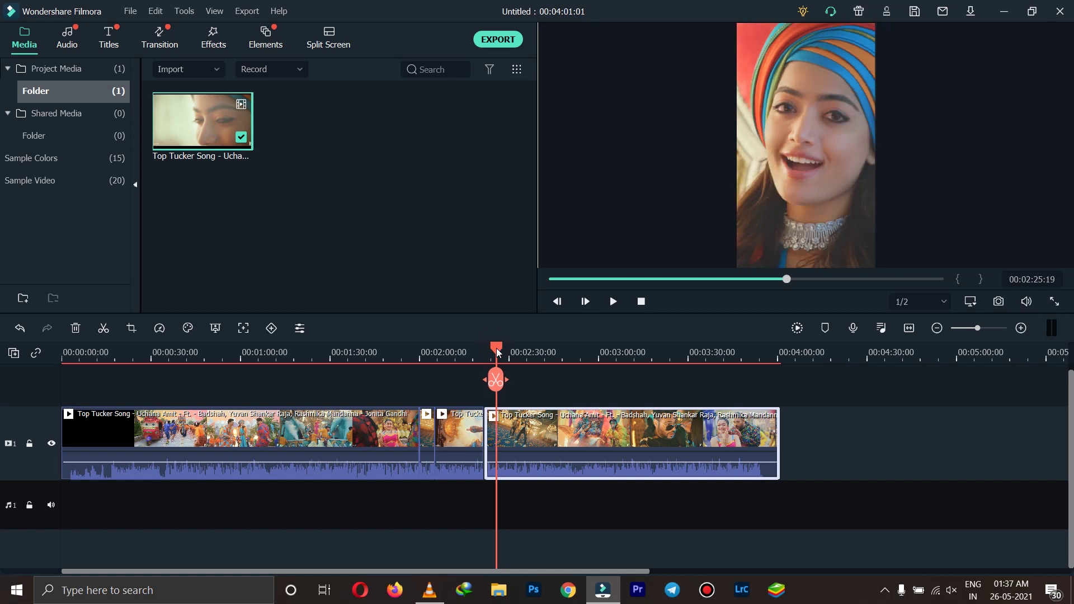
left_click_drag(498, 350, 500, 350)
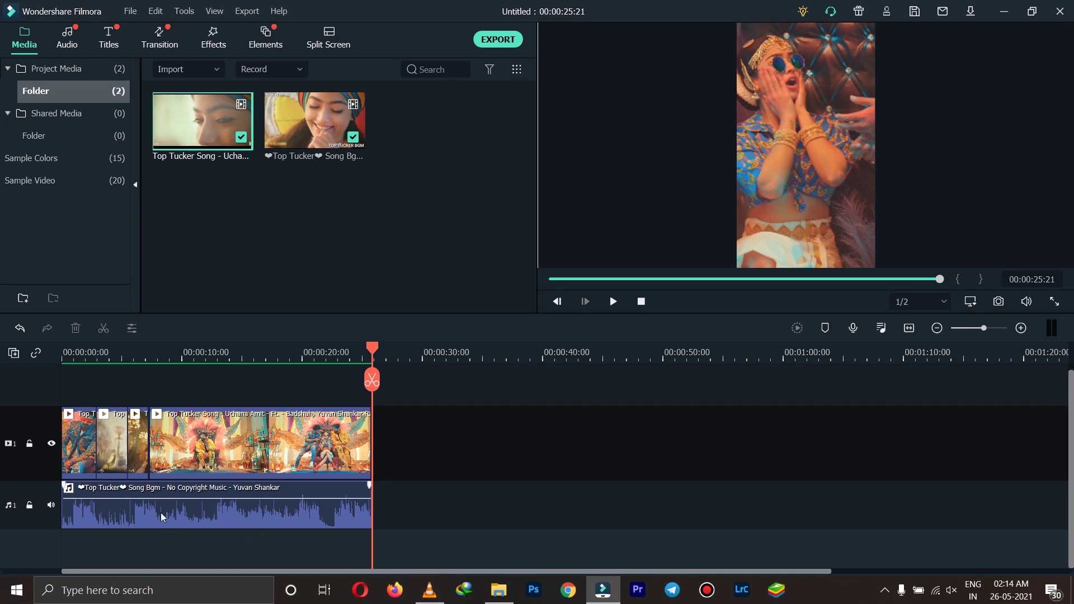
Step: Raise the volume of the Top Tucker background music clip on the audio track
left_click_drag(241, 505, 243, 487)
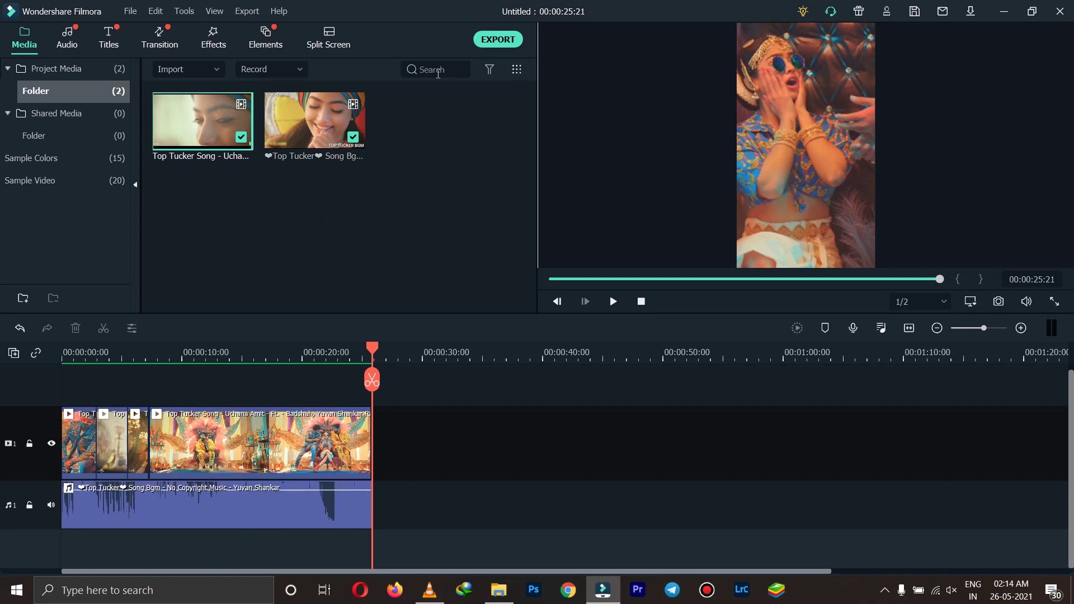
Step: Export the edit as an MP4 with a 30 fps frame rate and a 4000 kbps video bit rate
left_click(497, 39)
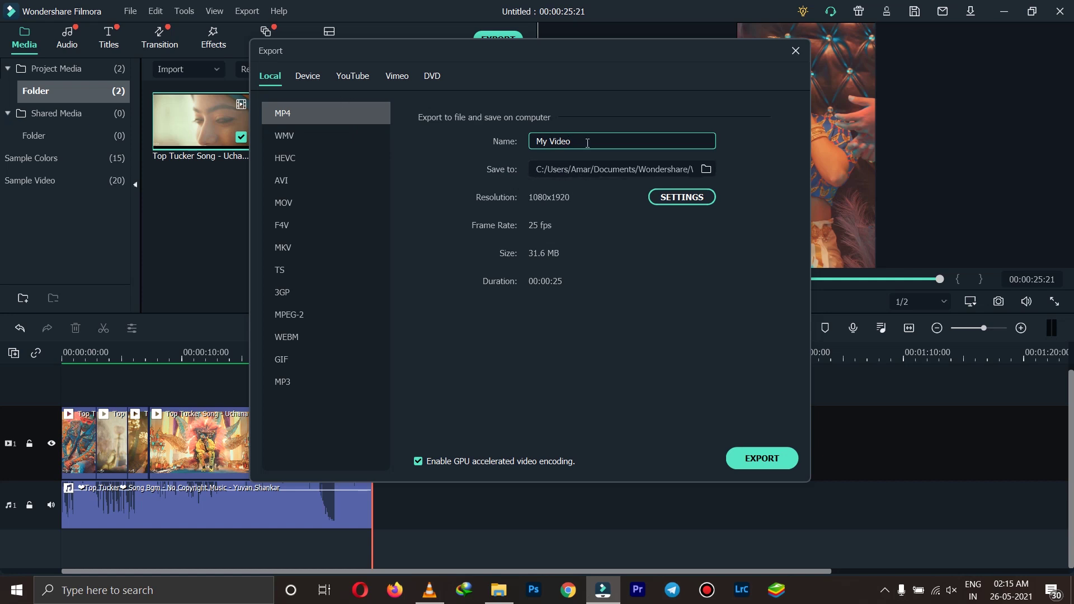
left_click_drag(587, 143, 494, 146)
left_click(703, 199)
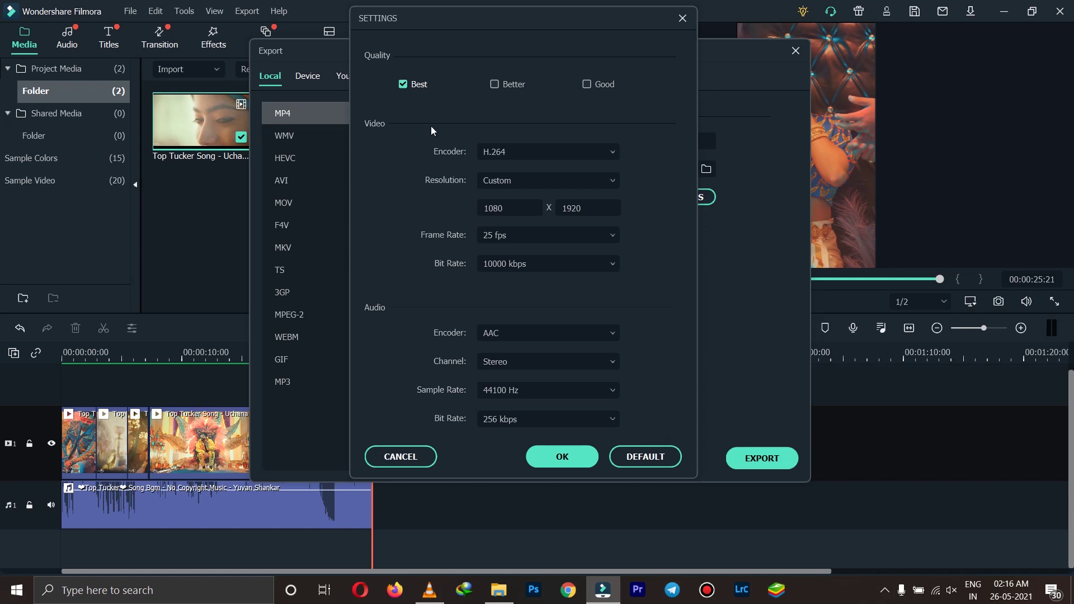
left_click(503, 238)
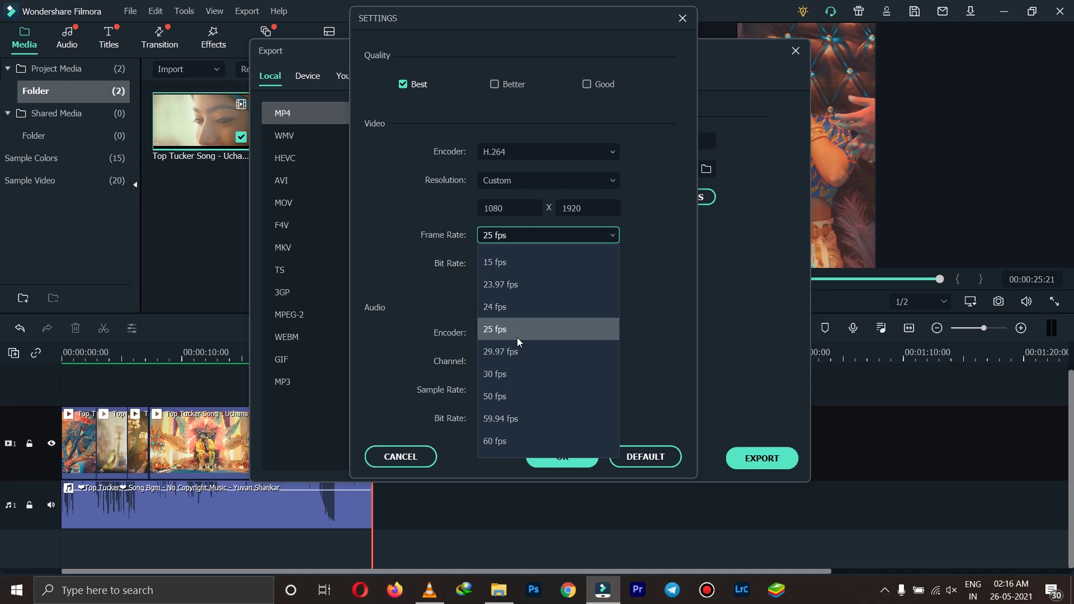
left_click(510, 378)
left_click(501, 268)
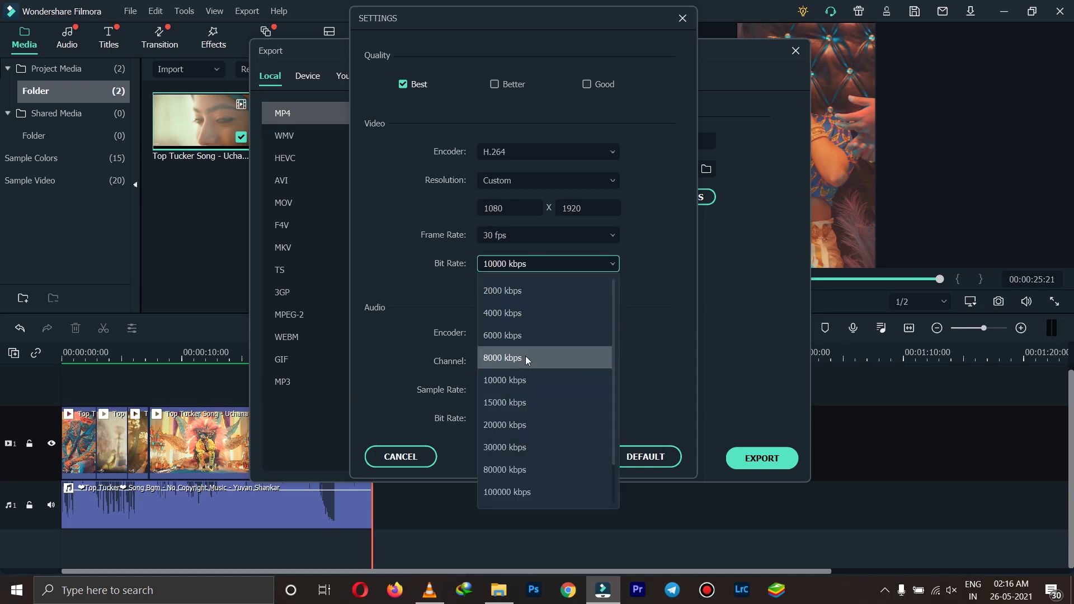
left_click(501, 314)
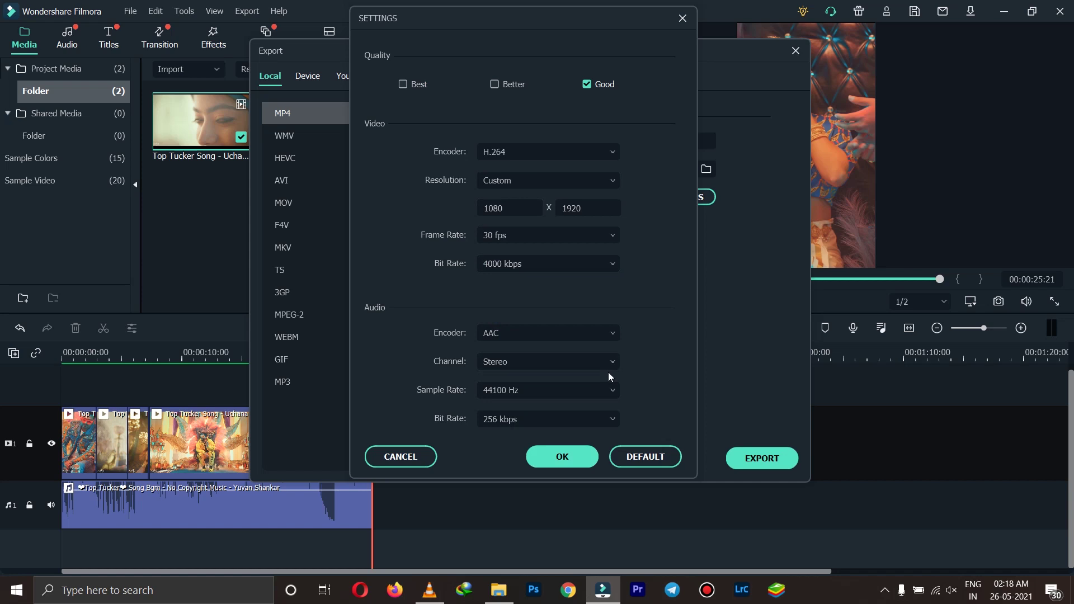
left_click(563, 458)
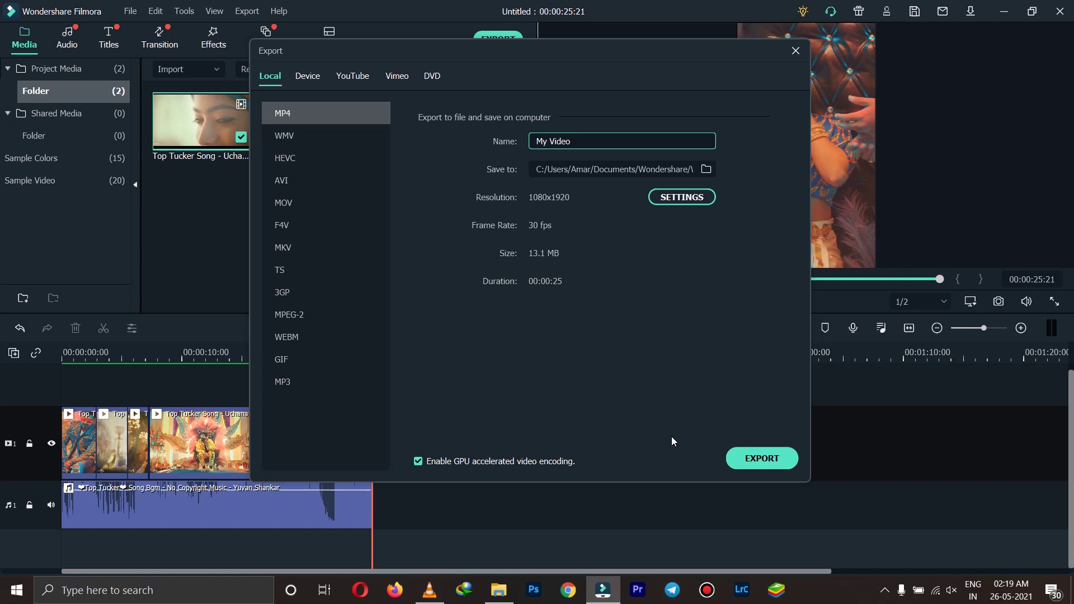
left_click(784, 459)
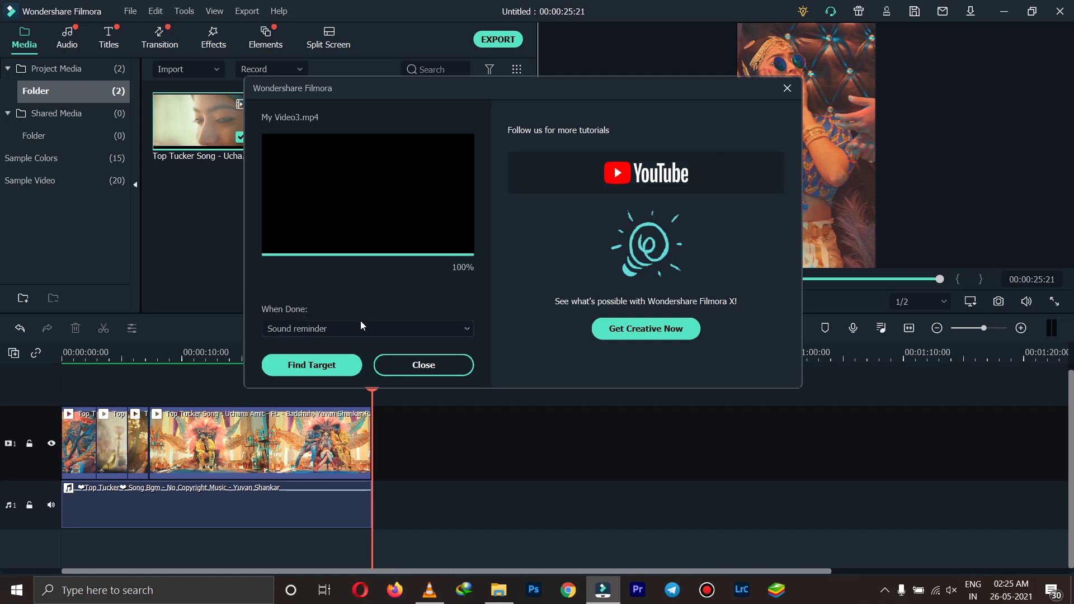
Step: Locate the exported My Video3 file in its output folder and check its size in the file properties
left_click(332, 373)
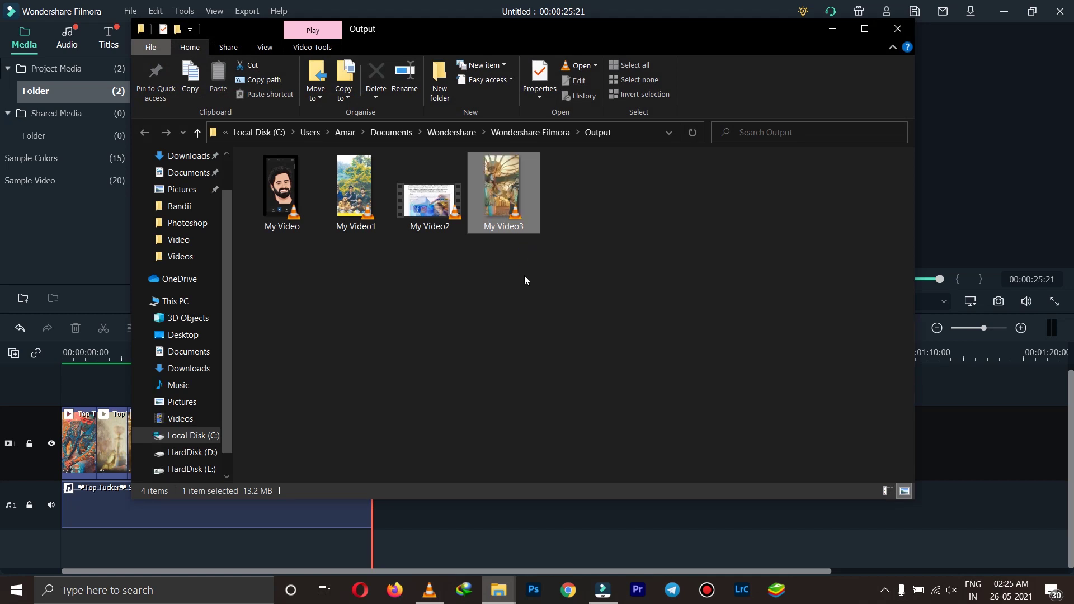
key("shift+F10")
left_click(466, 283)
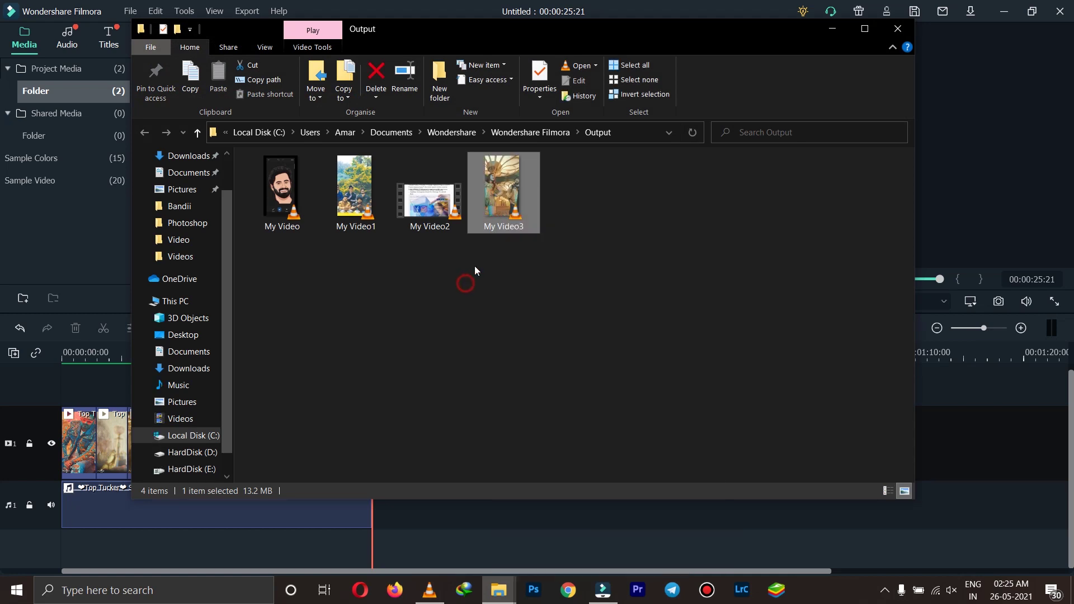
left_click(474, 266)
left_click(497, 220)
right_click(498, 220)
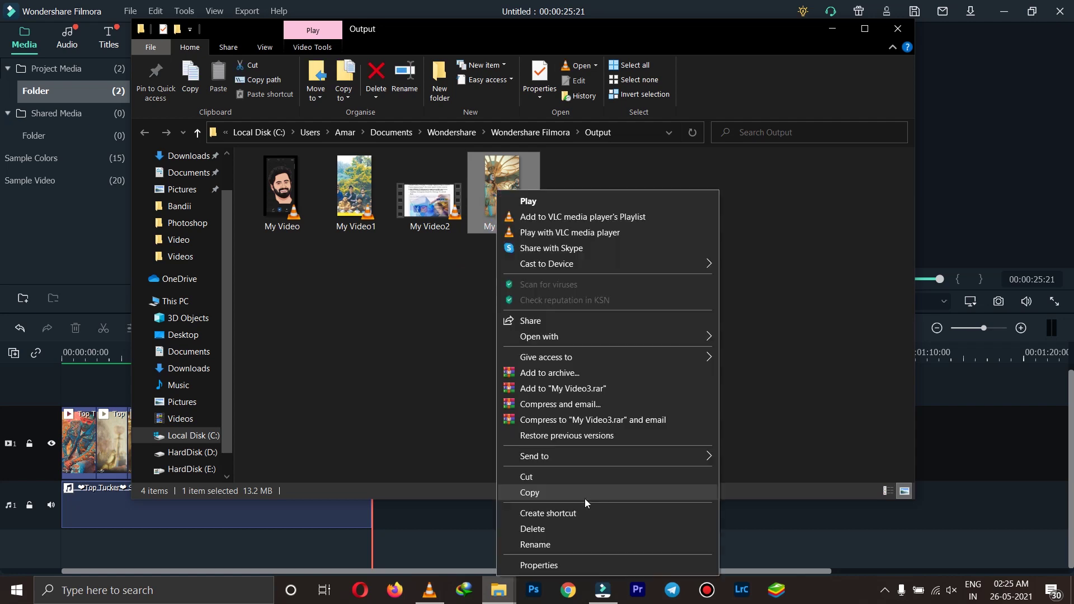
left_click(552, 566)
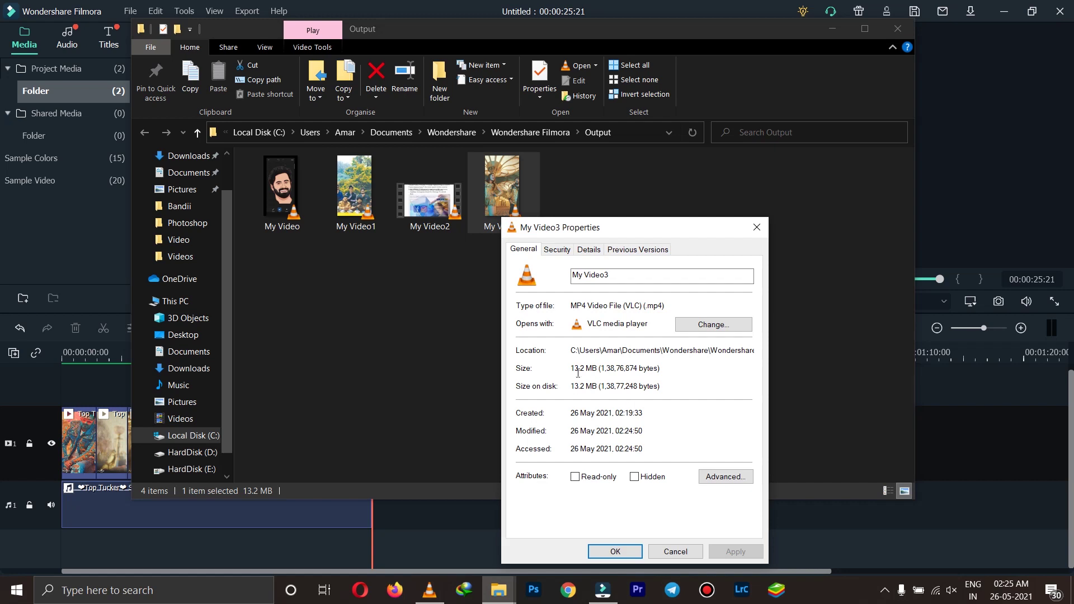
left_click(757, 227)
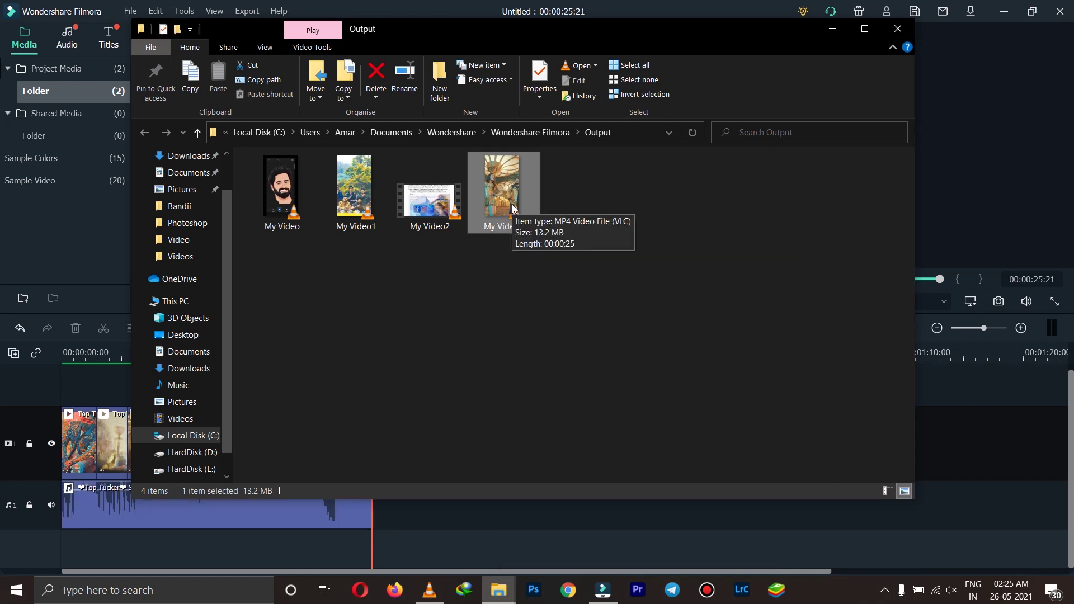
Step: Play the exported My Video3 full screen in VLC and jump ahead to about 00:09
double_click(514, 211)
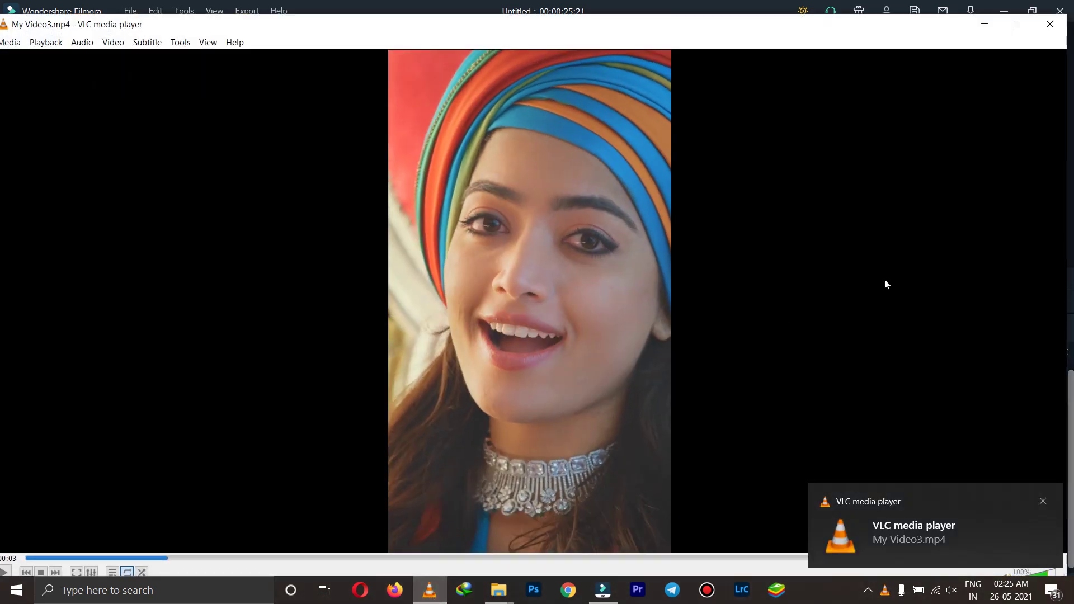
double_click(884, 279)
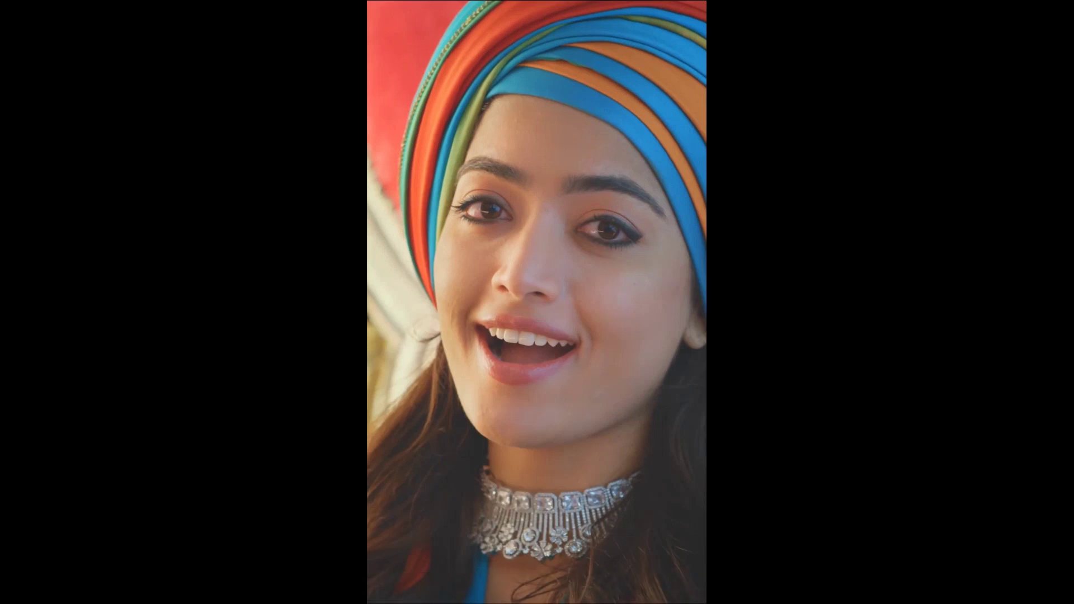
left_click_drag(436, 575, 497, 576)
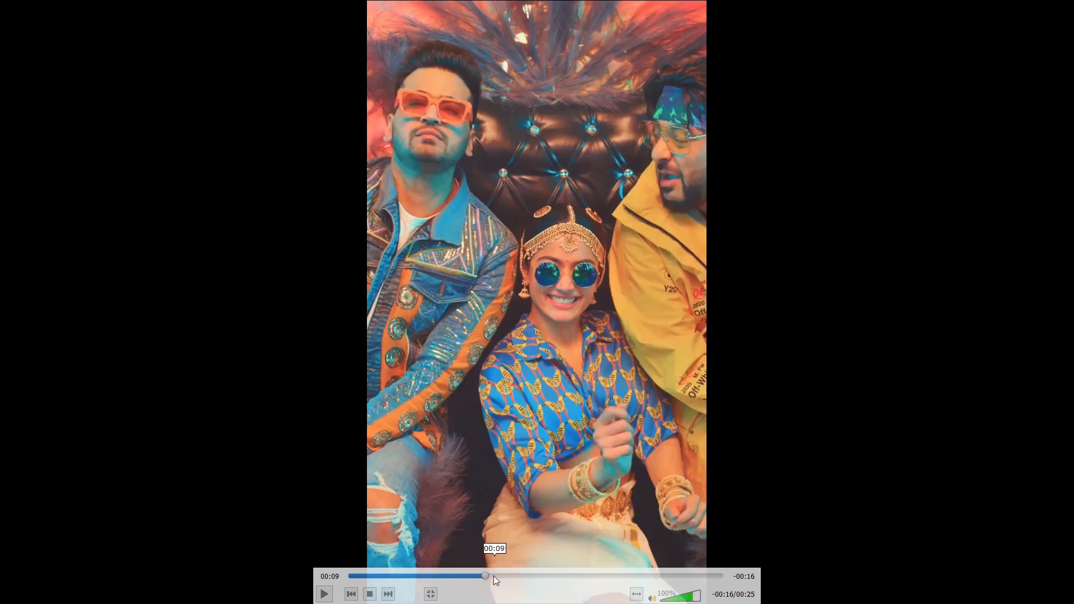
Step: Advance the exported video frame by frame from 00:09 to 00:10 to inspect the throne scene's picture quality
key("e")
key("e")
key("e")
key("e")
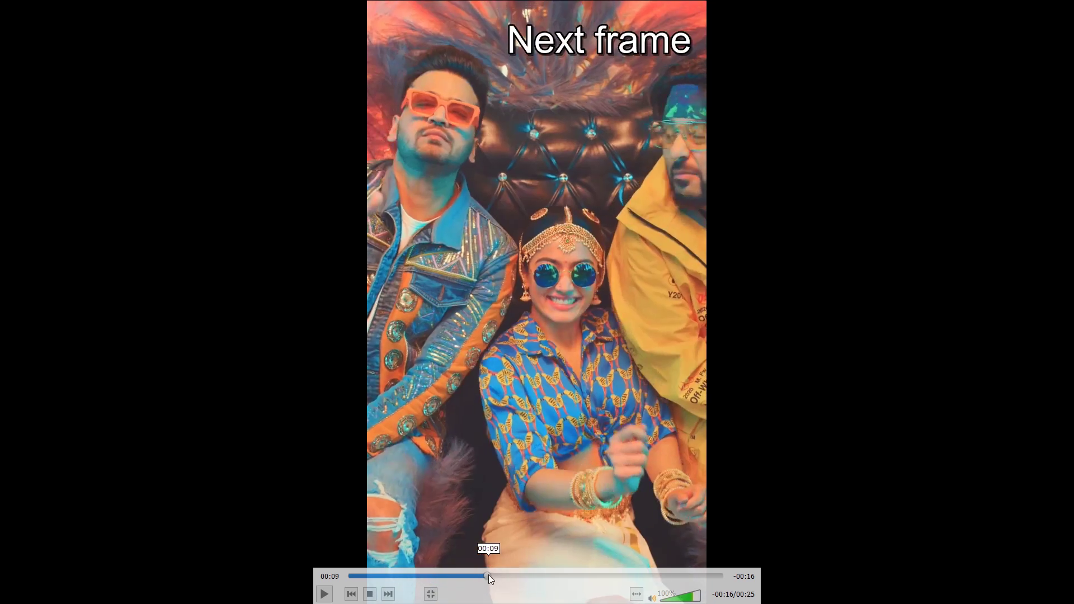
key("e")
key("e")
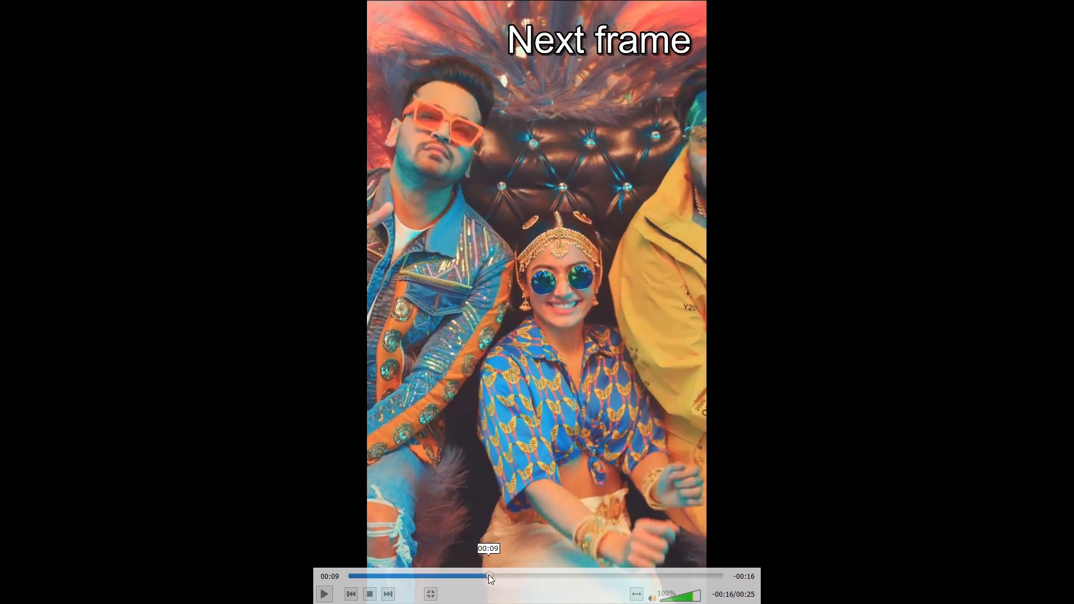
key("e")
key("e")
key("e")
key("e")
key("e")
key("e")
key("e")
key("e")
key("e")
key("e")
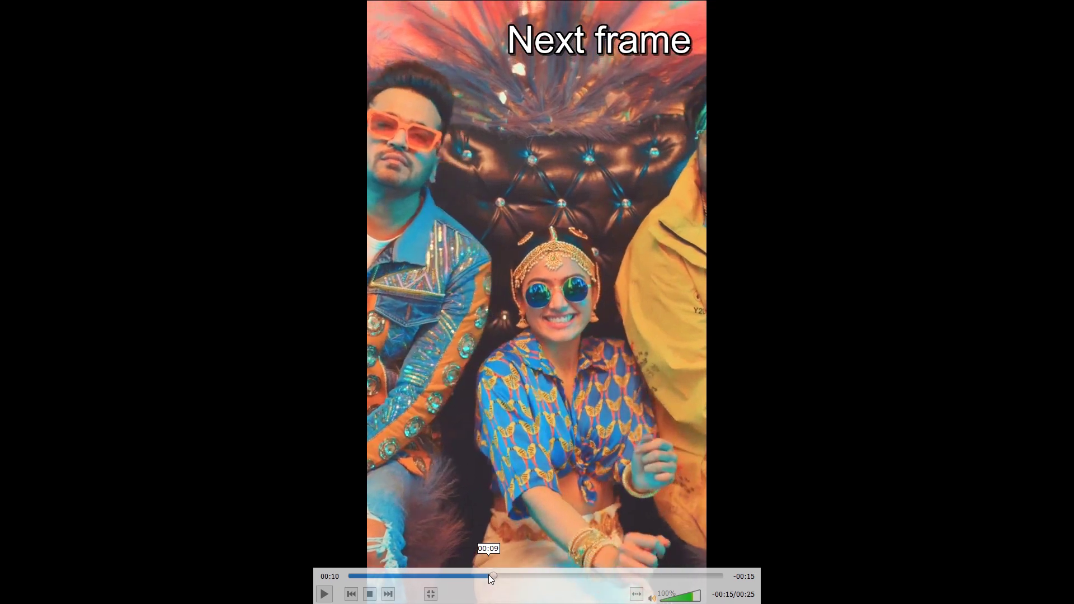
key("e")
key("e")
key("e")
key("e")
key("e")
key("e")
key("e")
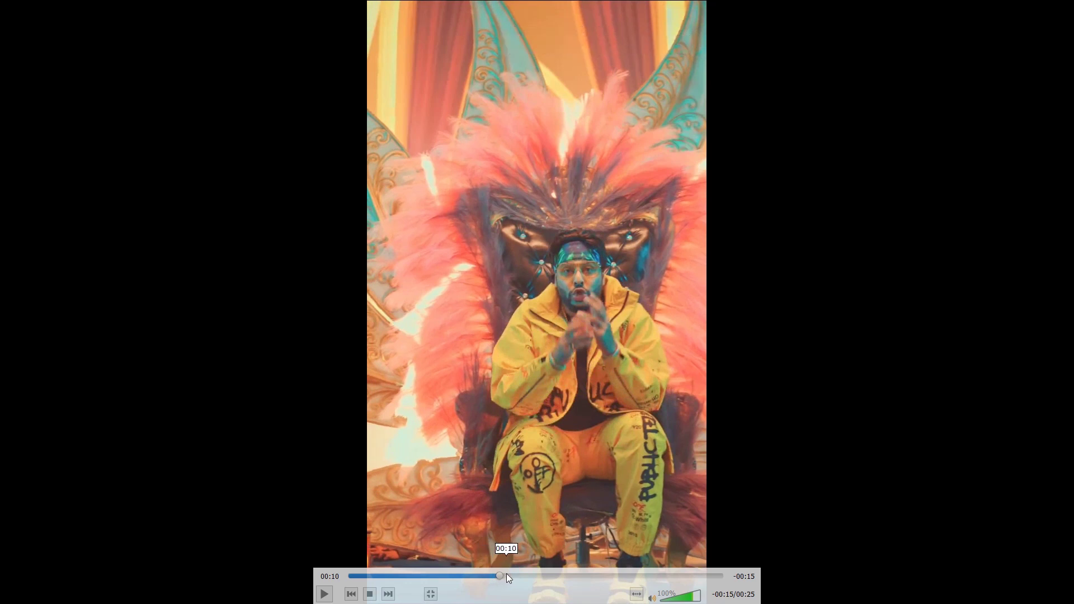
Step: Skip ahead to about 00:11 and step frame by frame to the shot of the woman in the pink dress
left_click(507, 575)
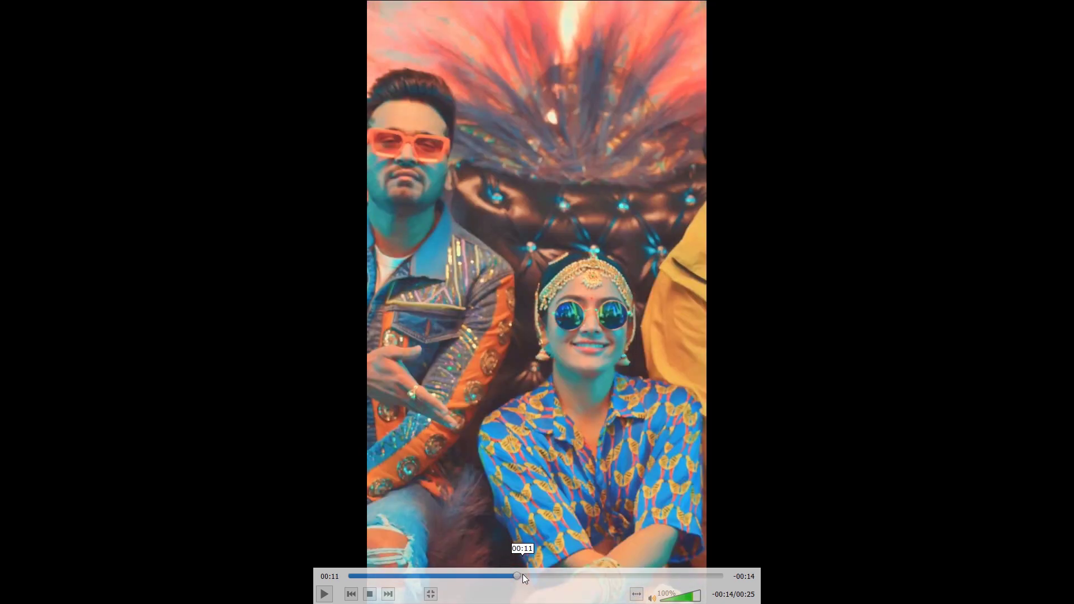
key("e")
key("e")
key("e")
key("e")
key("e")
key("e")
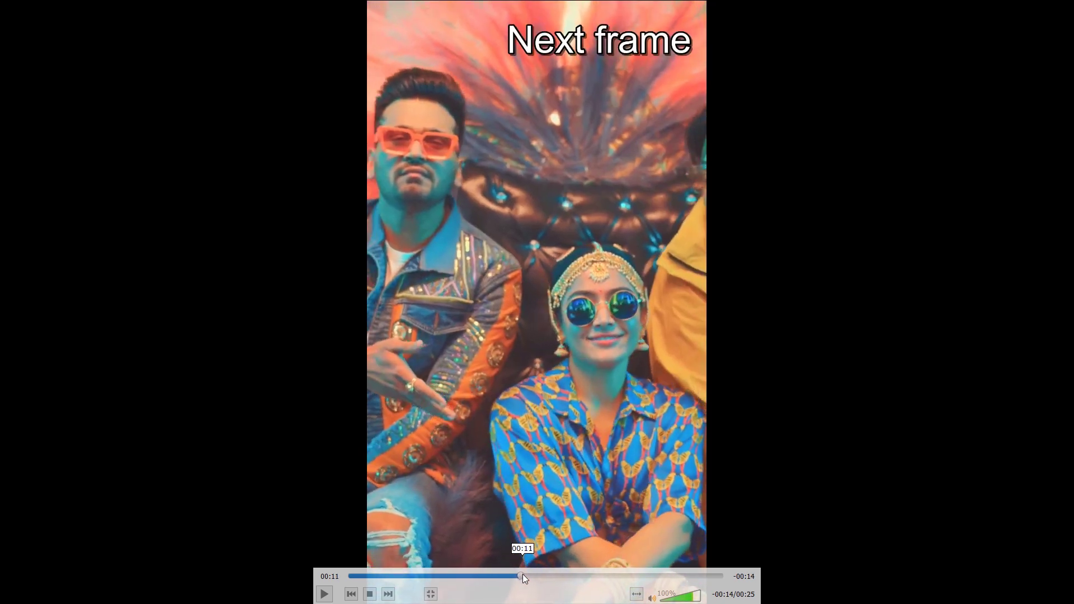
key("e")
key("e")
key("e")
key("e")
key("e")
key("e")
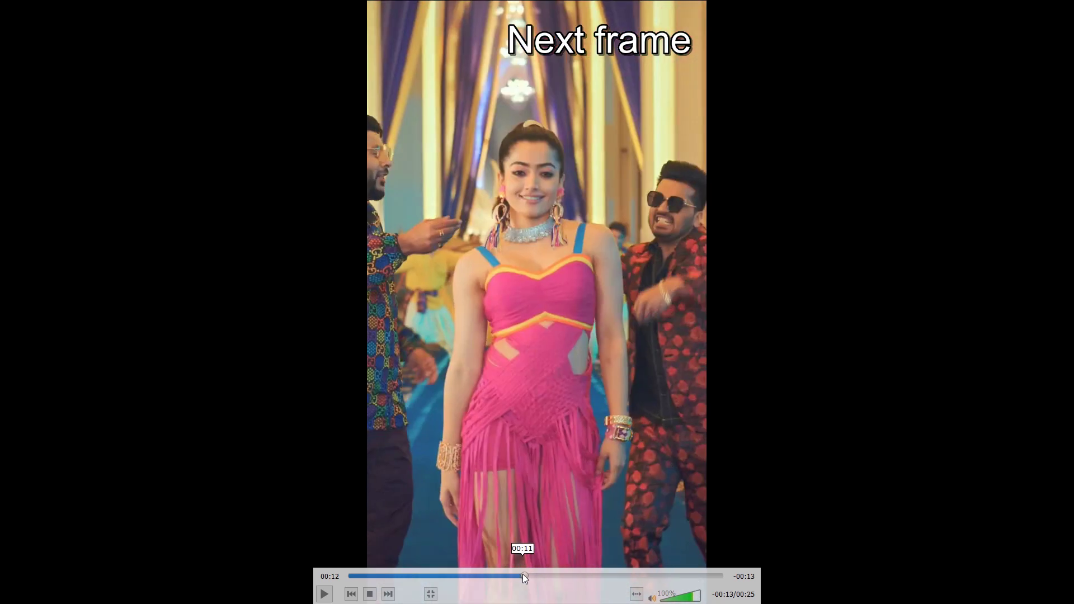